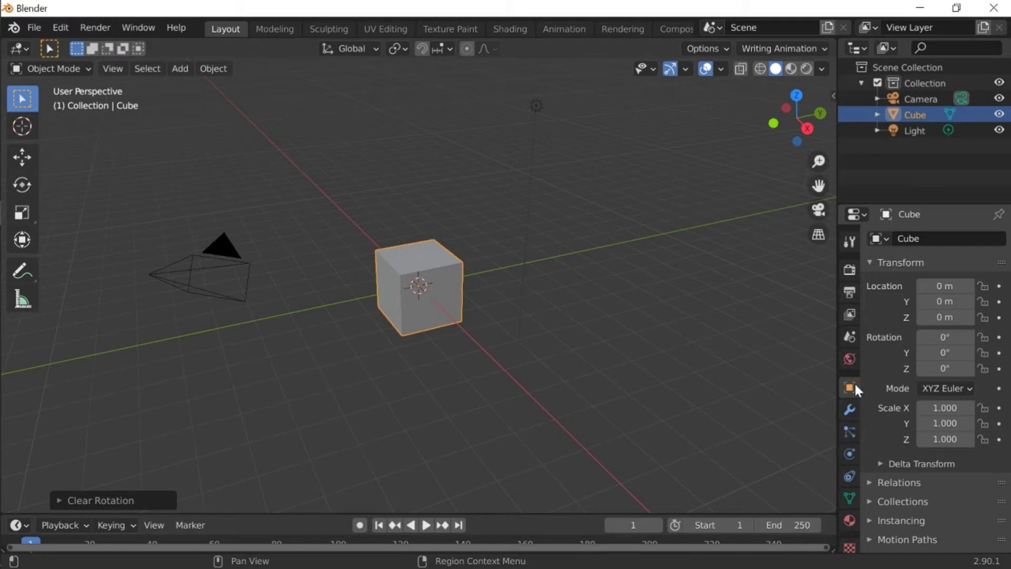
Step: Check the default Cube's material settings, then switch to its modifier (wrench) properties
{"action": "left_click", "coordinate": [850, 520]}
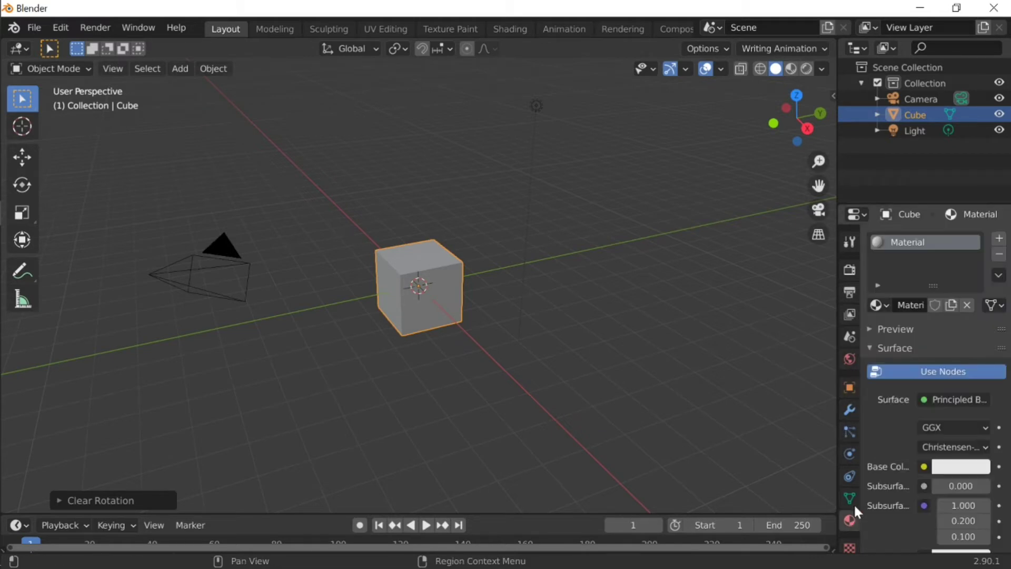
{"action": "left_click", "coordinate": [852, 416]}
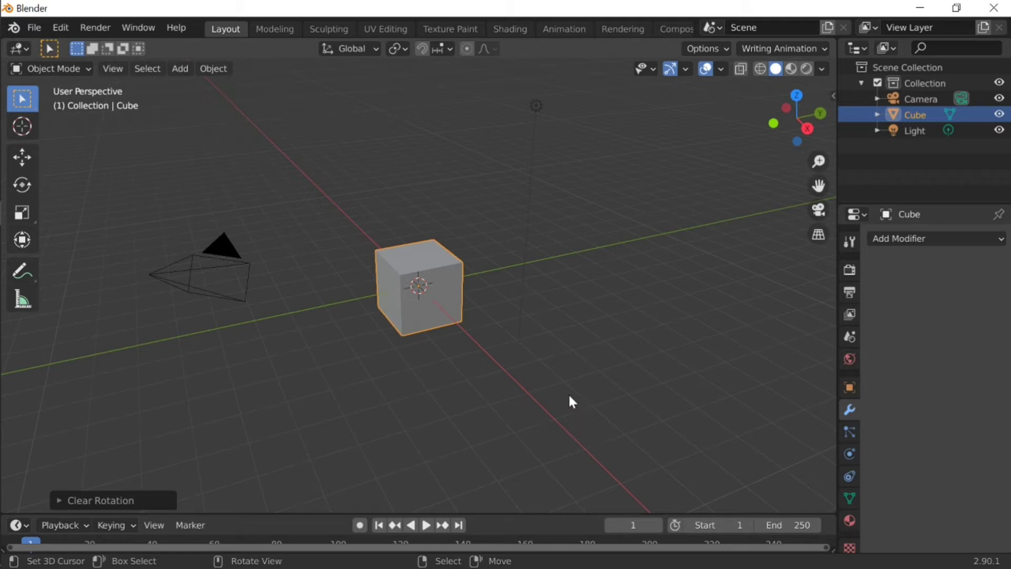
Step: Select only the default Cube and hide it from the viewport
{"action": "key", "text": "a"}
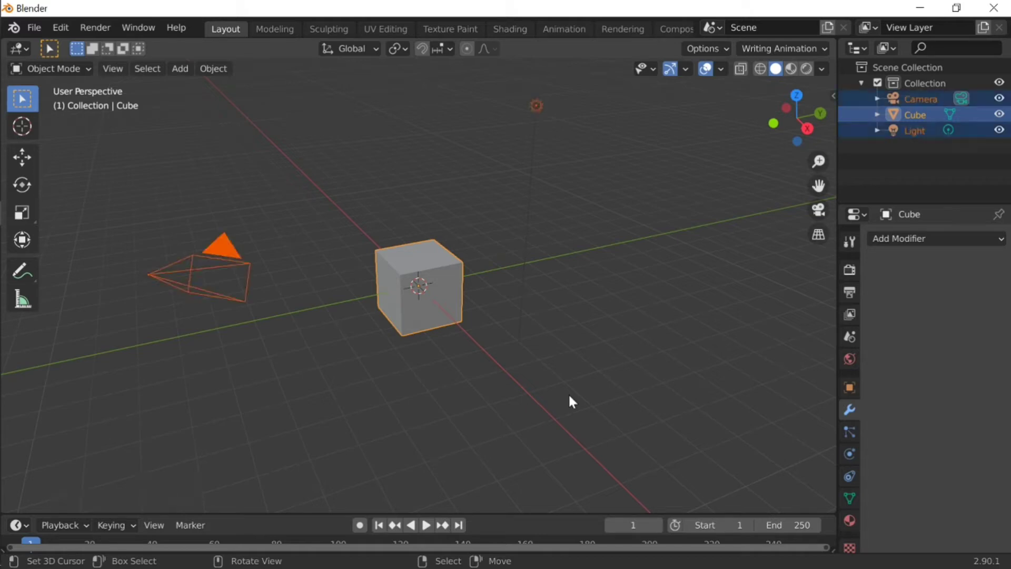
{"action": "key", "text": "alt+a"}
{"action": "right_click", "coordinate": [406, 289]}
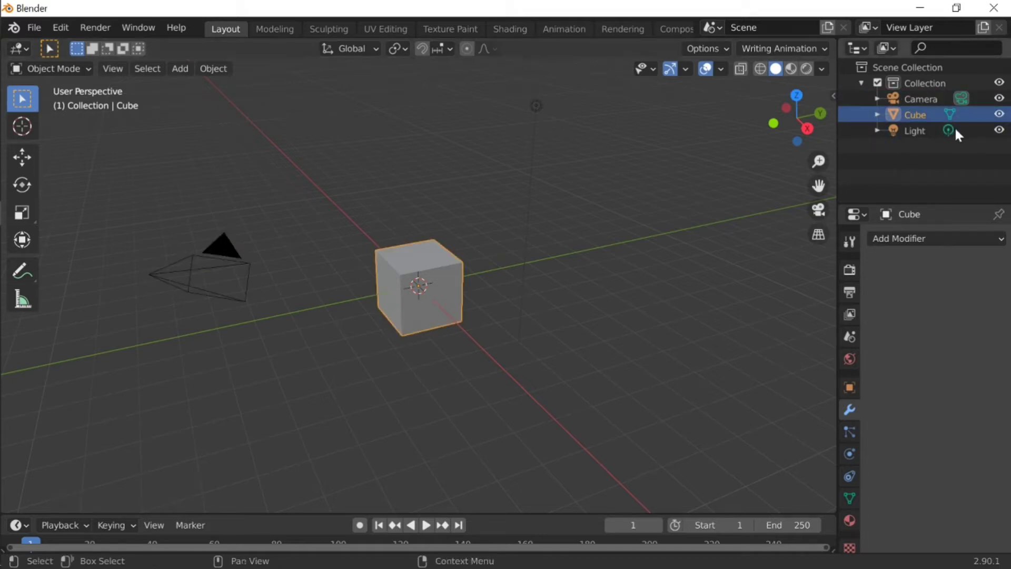
{"action": "left_click", "coordinate": [999, 114]}
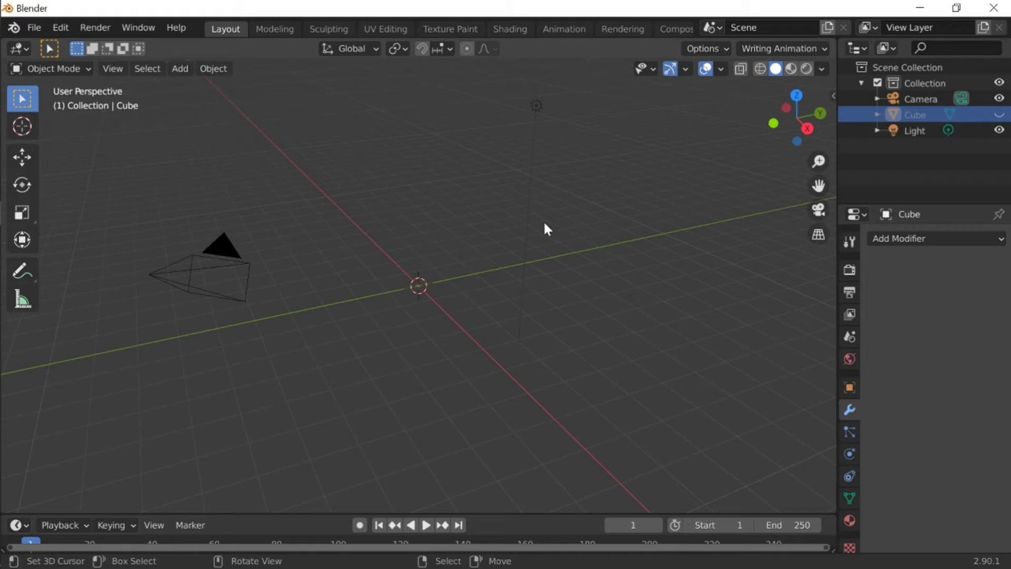
Step: Delete the Camera so only the Light remains in the scene
{"action": "key", "text": "a"}
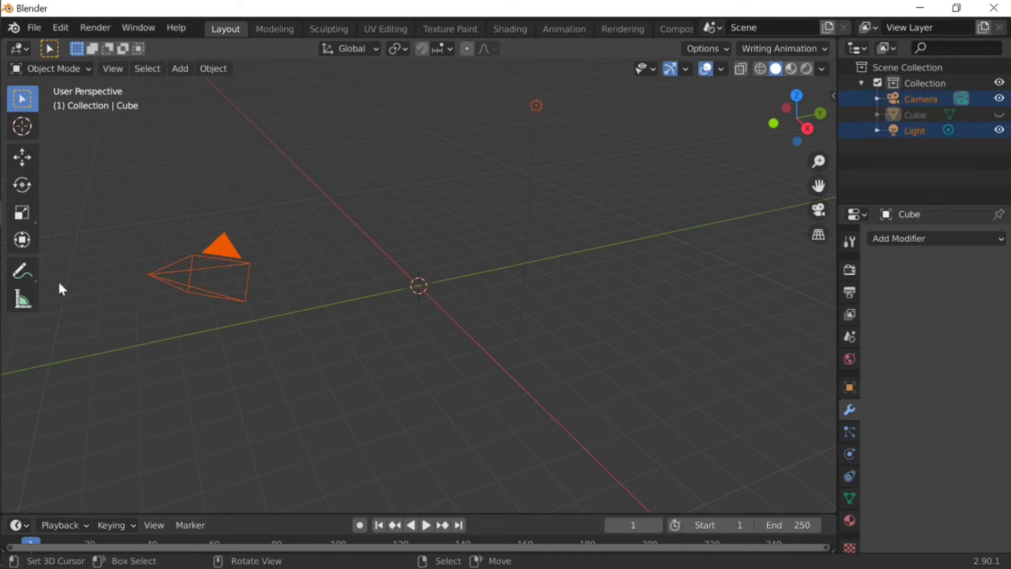
{"action": "left_click", "coordinate": [198, 271]}
{"action": "key", "text": "Delete"}
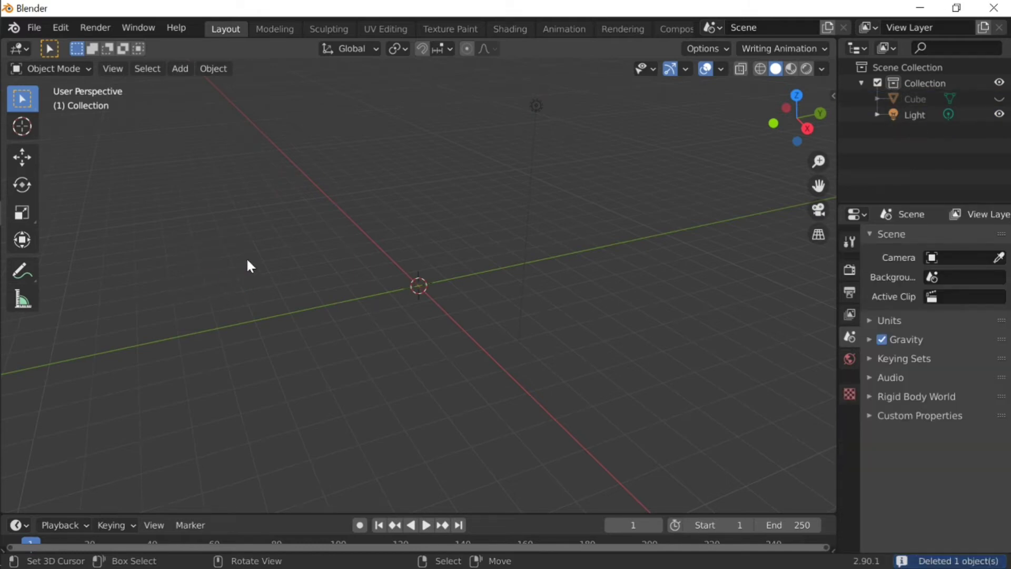
{"action": "key", "text": "shift+a"}
Step: Add an Ico Sphere and view it from the side along the X axis, centred
{"action": "mouse_move", "coordinate": [271, 246]}
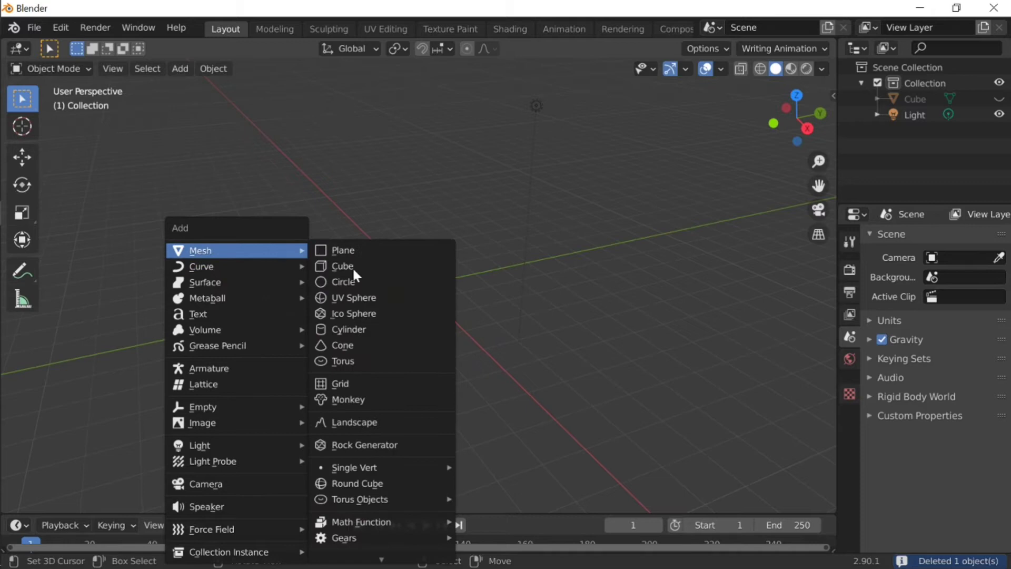
{"action": "left_click", "coordinate": [394, 313]}
{"action": "key", "text": "shift+grave"}
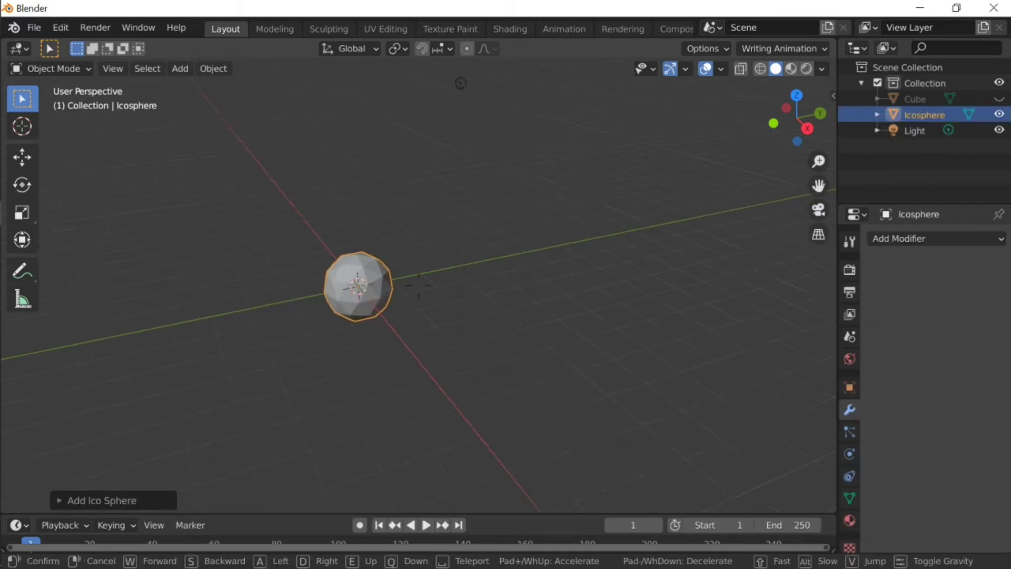
{"action": "left_click", "coordinate": [418, 285]}
{"action": "left_click", "coordinate": [774, 133]}
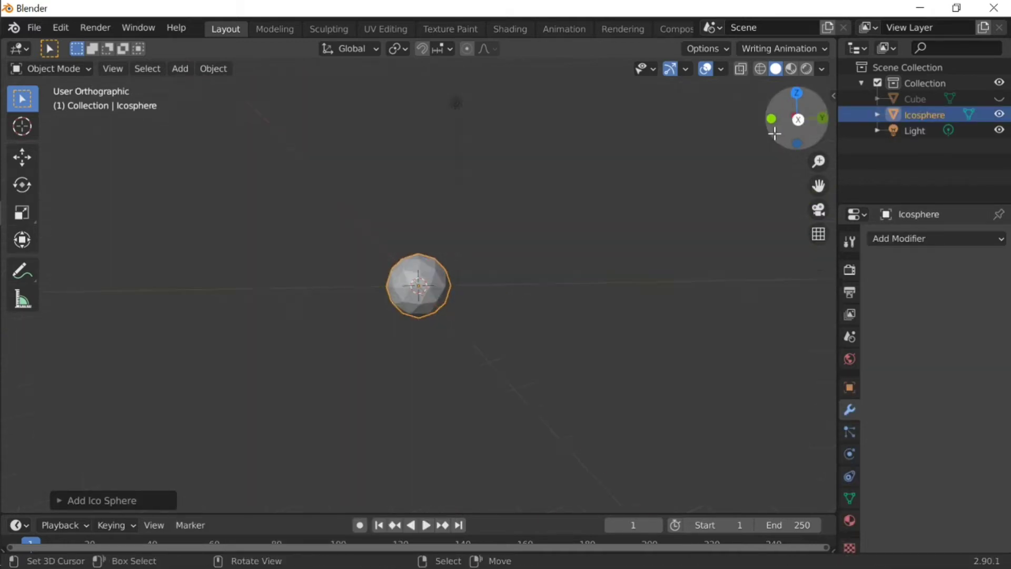
{"action": "scroll", "coordinate": [496, 240], "scroll_direction": "up", "scroll_amount": 6}
{"action": "middle_click_drag", "start_coordinate": [495, 242], "coordinate": [496, 319], "text": "shift"}
Step: In Edit Mode, try moving the sphere's top vertex along Z, cancelling both attempts
{"action": "key", "text": "Tab"}
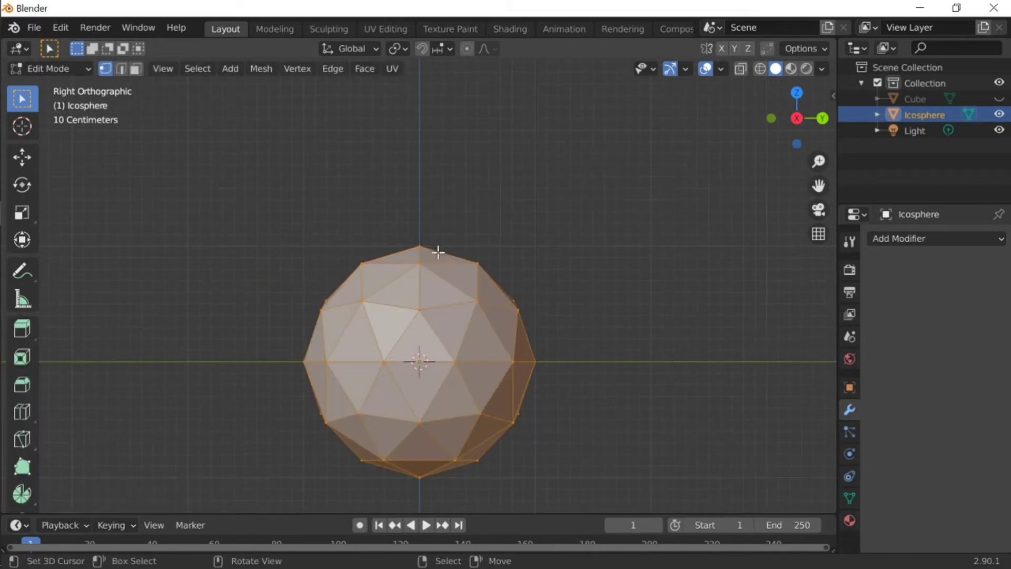
{"action": "left_click", "coordinate": [433, 251]}
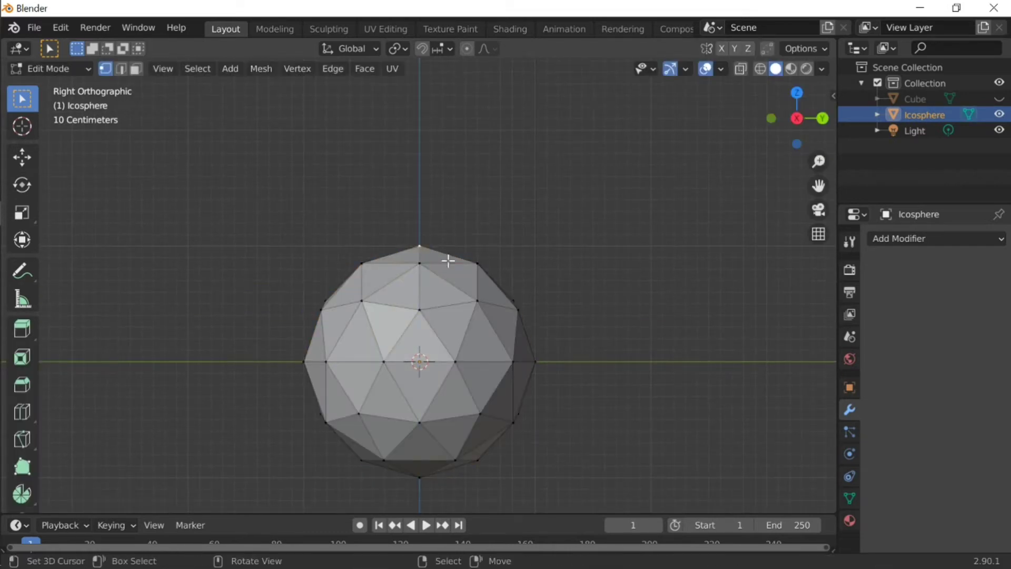
{"action": "key", "text": "g"}
{"action": "key", "text": "z"}
{"action": "key", "text": "Escape"}
{"action": "scroll", "coordinate": [464, 329], "scroll_direction": "down", "scroll_amount": 5}
{"action": "key", "text": "g"}
{"action": "key", "text": "z"}
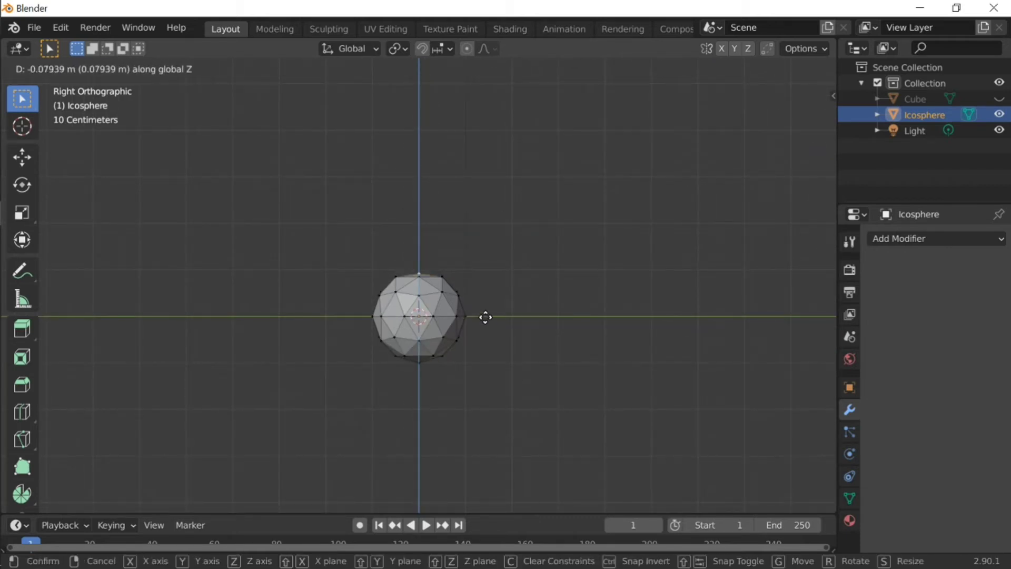
{"action": "key", "text": "Escape"}
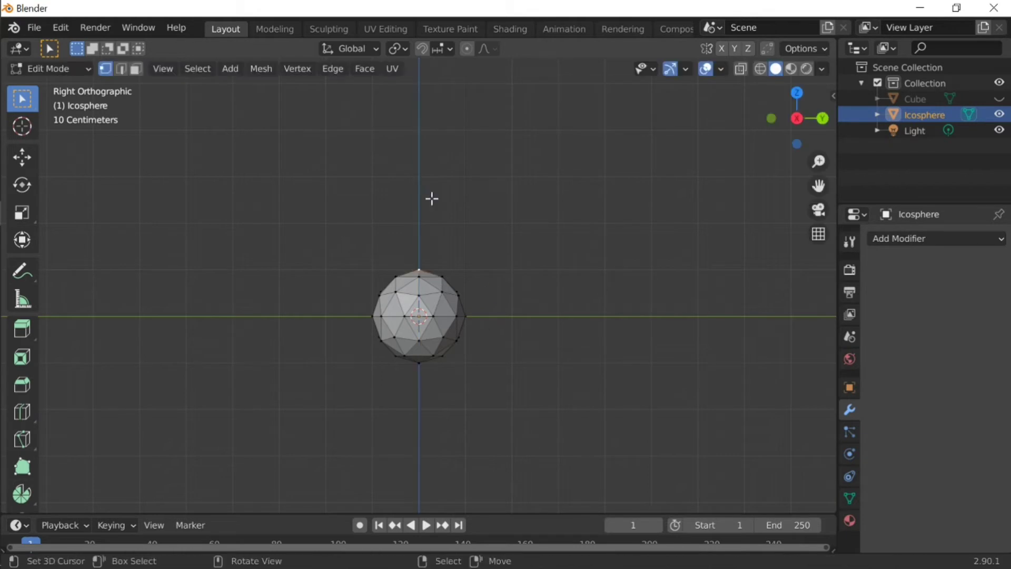
Step: Enable Proportional Editing and pull the top vertex along Z while adjusting the falloff radius
{"action": "left_click", "coordinate": [467, 49]}
{"action": "key", "text": "g"}
{"action": "key", "text": "z"}
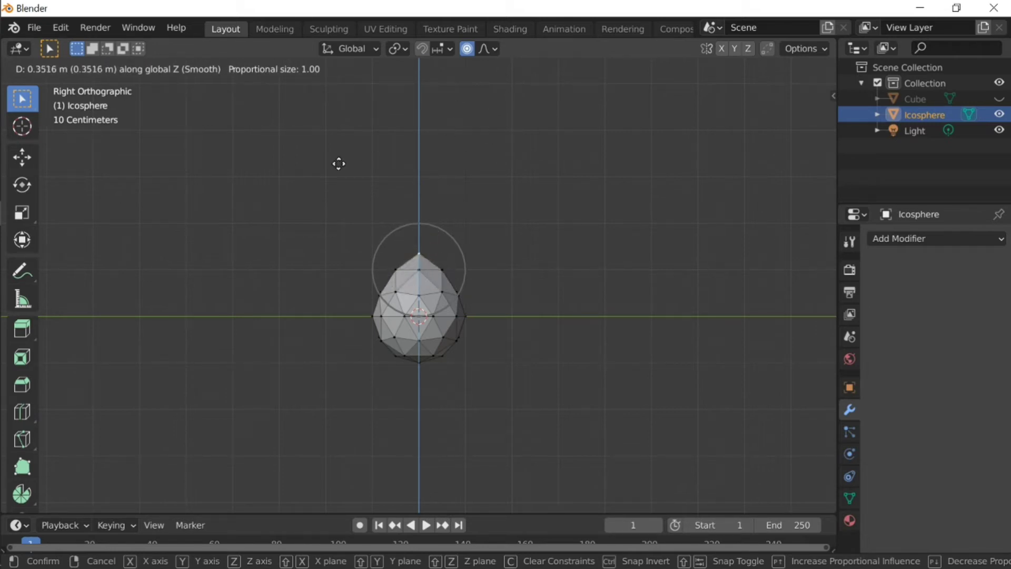
{"action": "scroll", "coordinate": [350, 108], "scroll_direction": "down", "scroll_amount": 5}
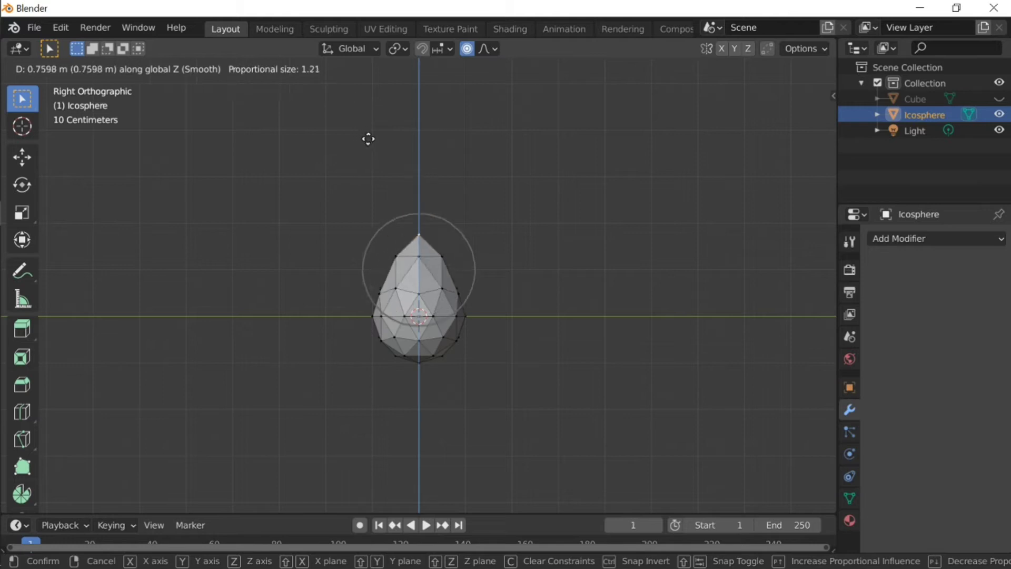
{"action": "scroll", "coordinate": [352, 135], "scroll_direction": "up", "scroll_amount": 4}
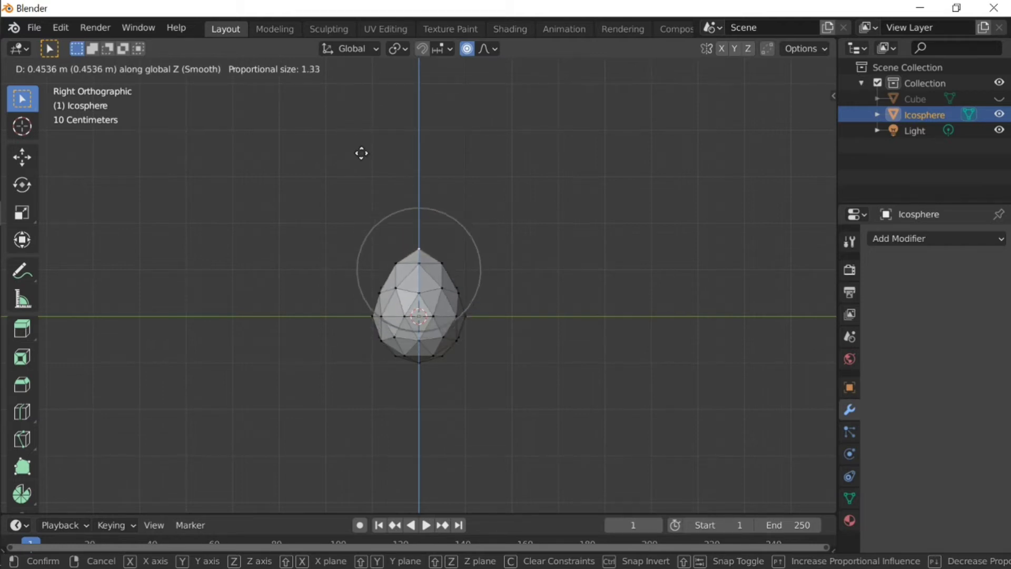
{"action": "scroll", "coordinate": [362, 153], "scroll_direction": "down", "scroll_amount": 5}
{"action": "scroll", "coordinate": [362, 142], "scroll_direction": "up", "scroll_amount": 1}
Step: Cancel the pull and turn on the Screencast Keys on-screen keystroke display
{"action": "right_click", "coordinate": [362, 140]}
{"action": "key", "text": "n"}
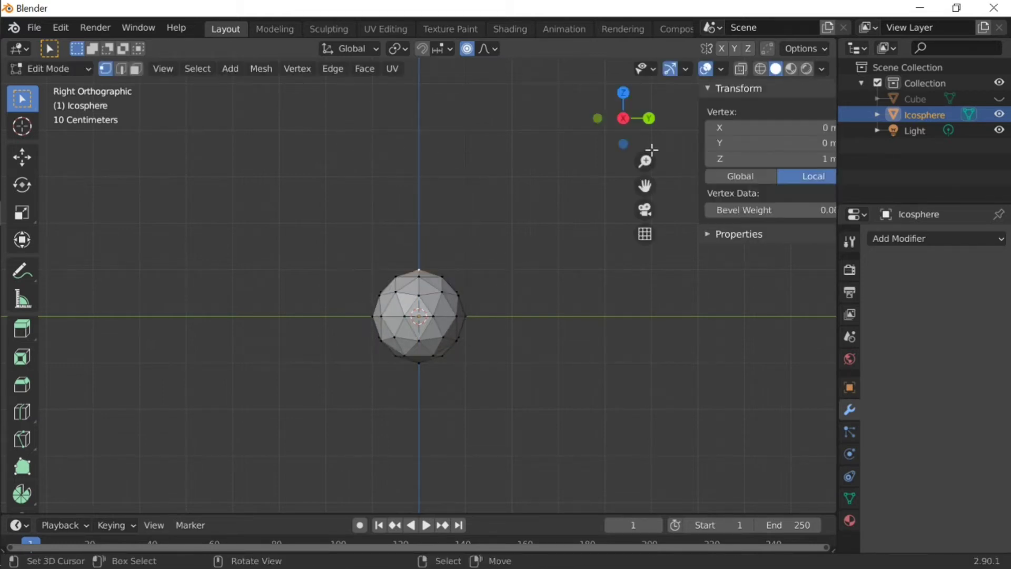
{"action": "left_click", "coordinate": [825, 228]}
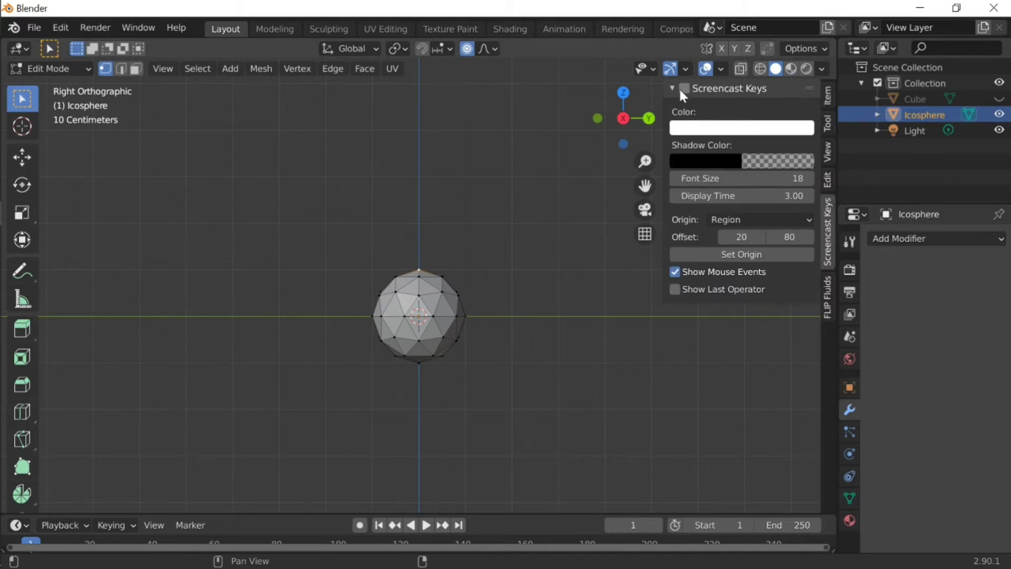
{"action": "left_click", "coordinate": [685, 88]}
{"action": "key", "text": "n"}
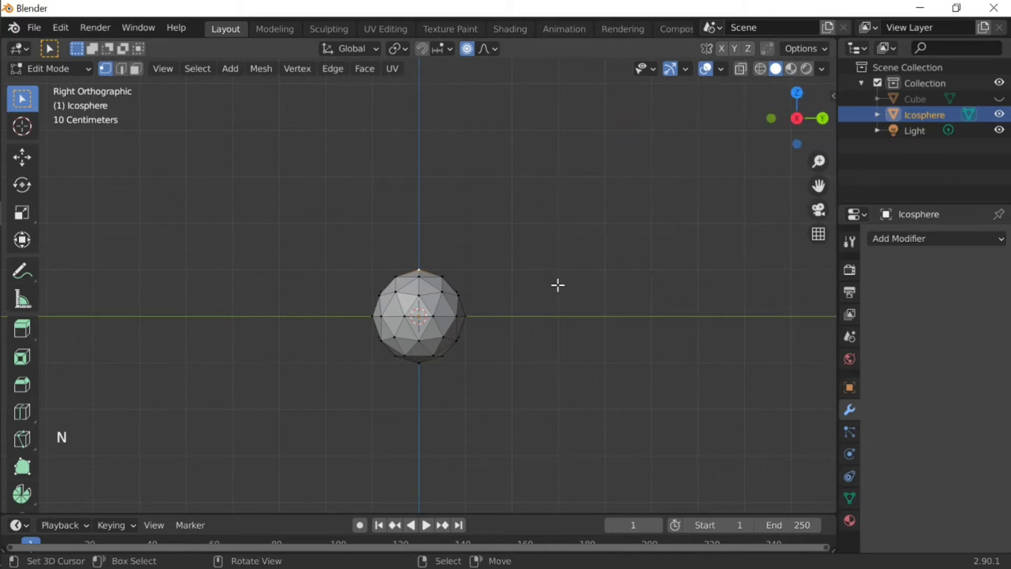
Step: Pull the top vertex upward with proportional falloff into an egg shape and confirm it
{"action": "key", "text": "g"}
{"action": "key", "text": "g"}
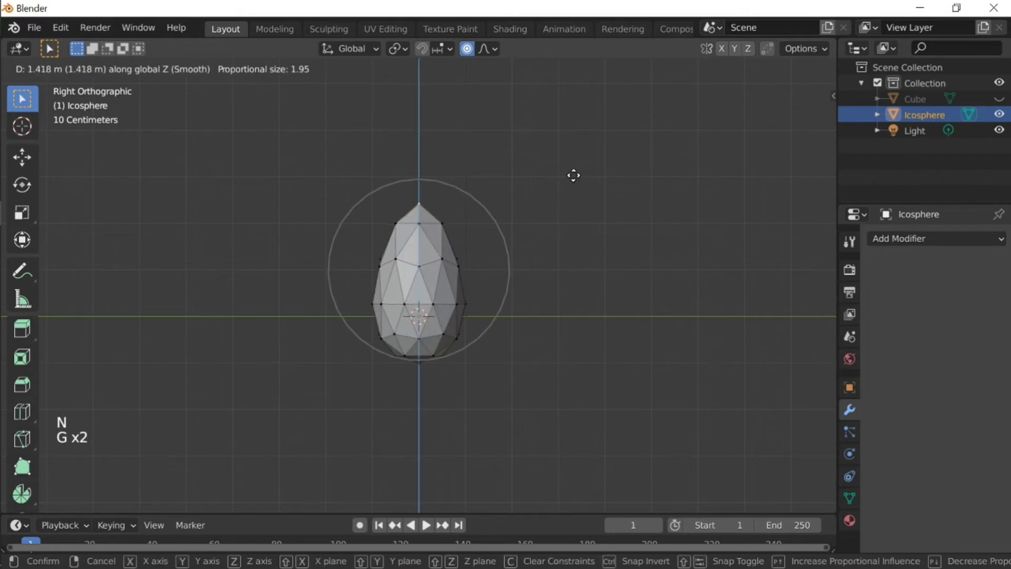
{"action": "key", "text": "g"}
{"action": "scroll", "coordinate": [558, 171], "scroll_direction": "up", "scroll_amount": 3}
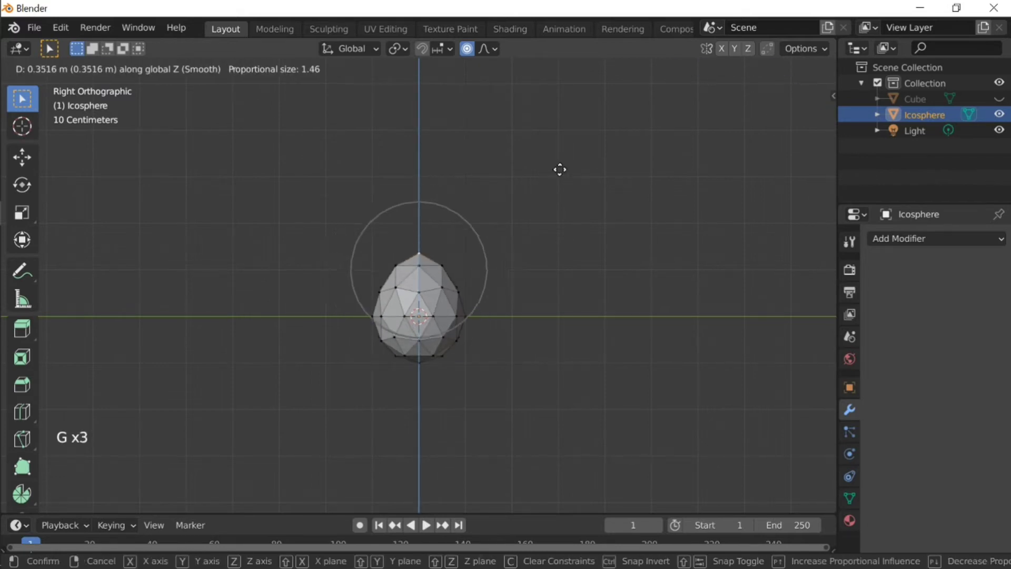
{"action": "scroll", "coordinate": [560, 169], "scroll_direction": "down", "scroll_amount": 4}
{"action": "scroll", "coordinate": [560, 158], "scroll_direction": "up", "scroll_amount": 2}
{"action": "scroll", "coordinate": [559, 146], "scroll_direction": "down", "scroll_amount": 2}
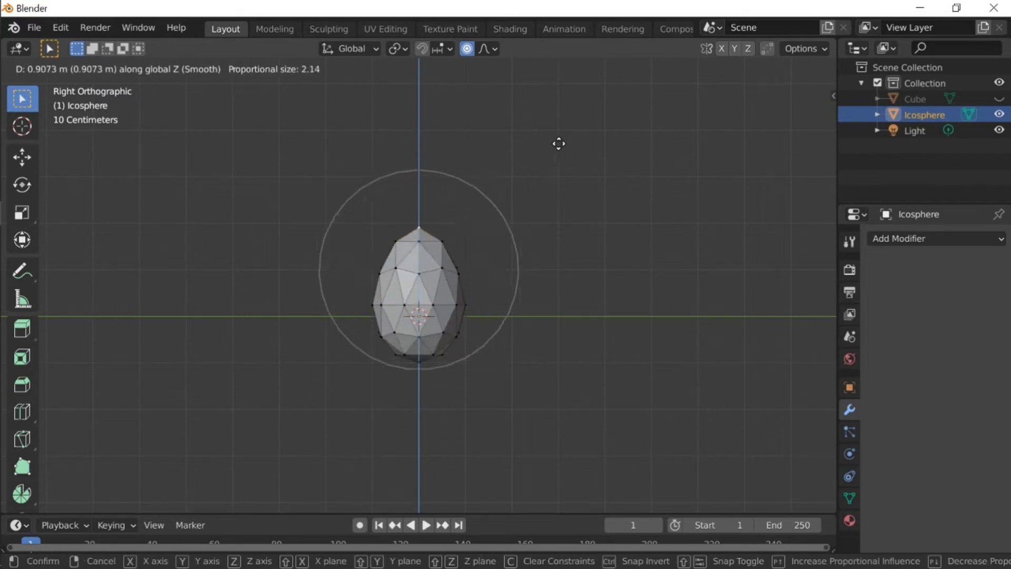
{"action": "scroll", "coordinate": [558, 148], "scroll_direction": "down", "scroll_amount": 3}
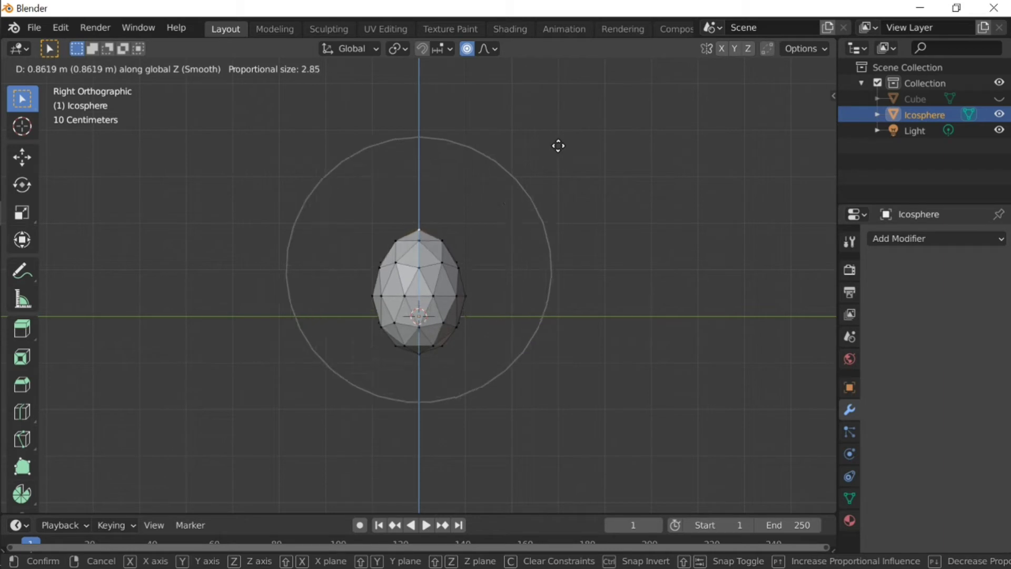
{"action": "scroll", "coordinate": [558, 156], "scroll_direction": "up", "scroll_amount": 2}
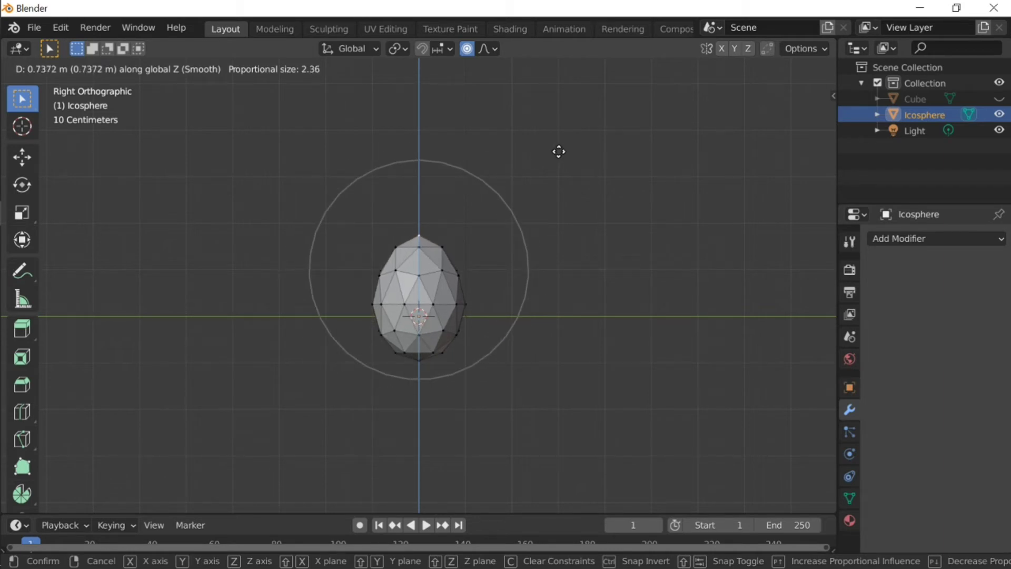
{"action": "left_click", "coordinate": [560, 154]}
{"action": "key", "text": "Tab"}
{"action": "key", "text": "Tab"}
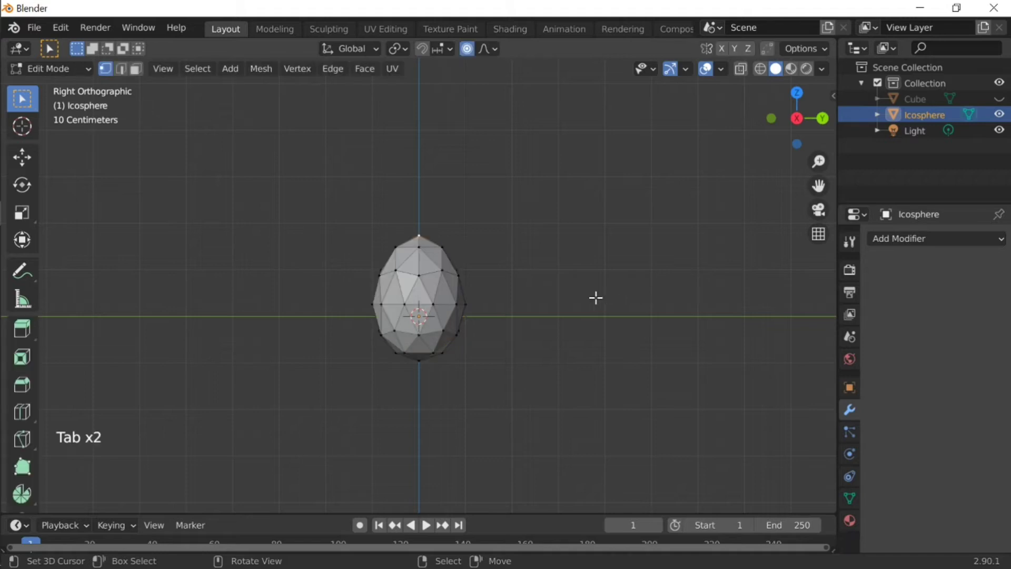
Step: Pull the egg's top up again with falloff and scale the mesh, then return to Object Mode
{"action": "key", "text": "g"}
{"action": "left_click", "coordinate": [583, 287]}
{"action": "key", "text": "Tab"}
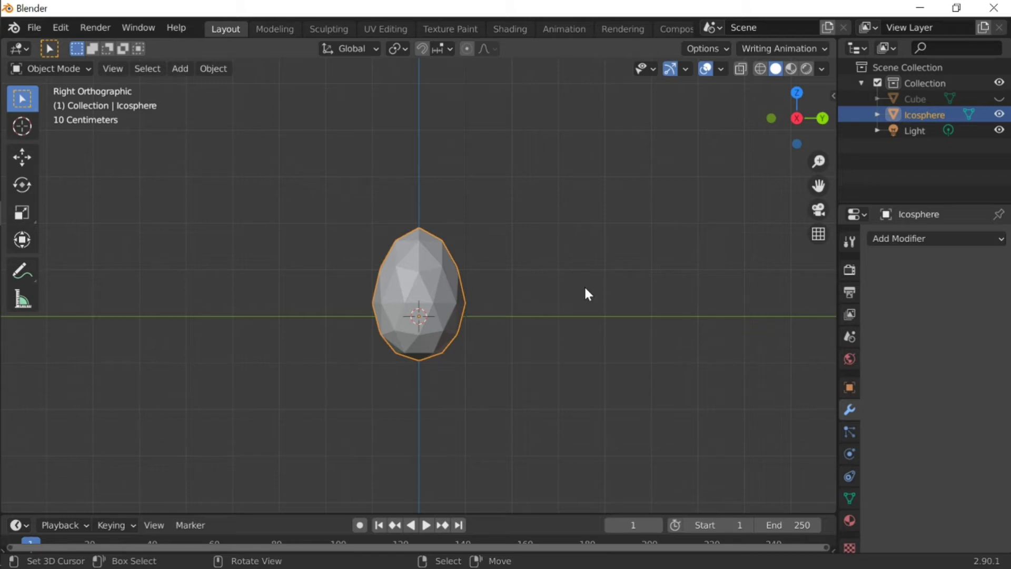
{"action": "key", "text": "Tab"}
{"action": "key", "text": "g"}
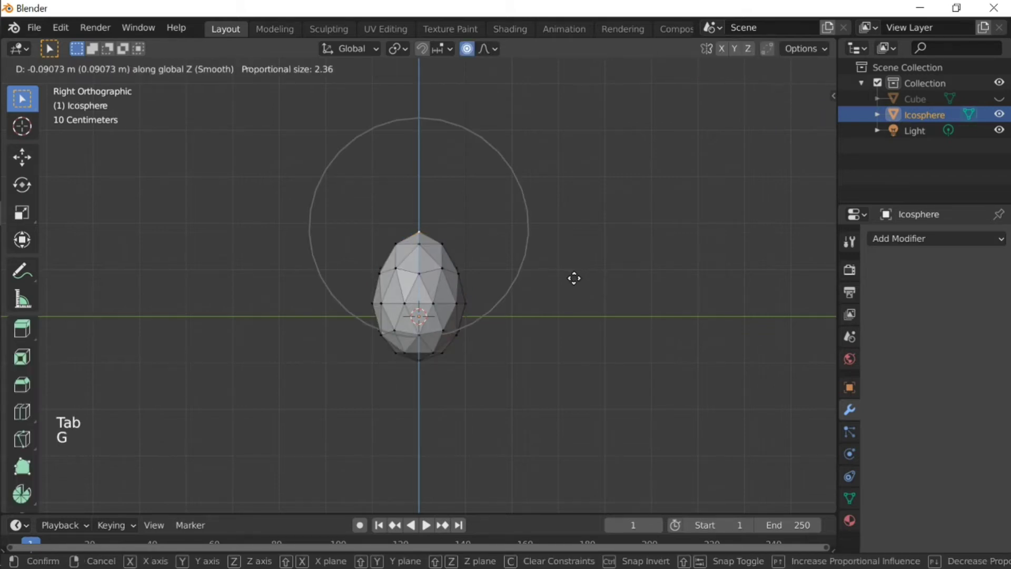
{"action": "left_click", "coordinate": [576, 279]}
{"action": "key", "text": "s"}
{"action": "left_click", "coordinate": [579, 285]}
{"action": "key", "text": "Tab"}
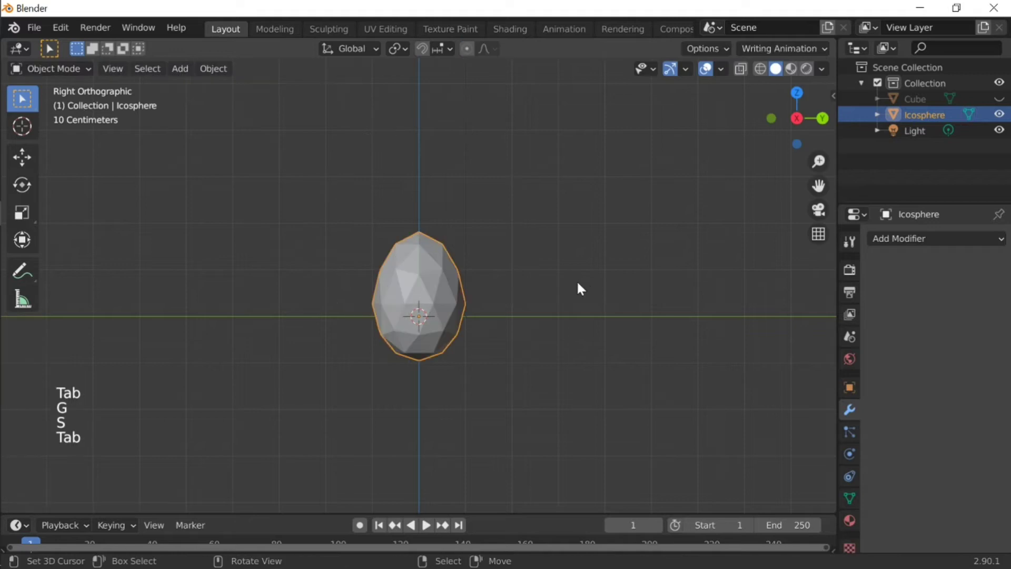
Step: Reselect the egg and rescale its vertices with proportional falloff, repositioning the view around it
{"action": "right_click", "coordinate": [619, 309]}
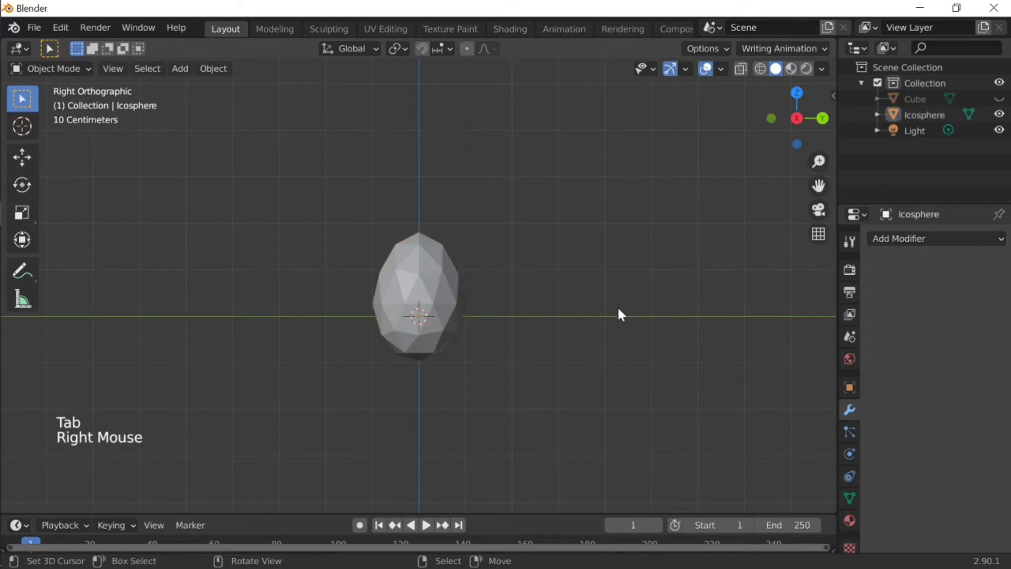
{"action": "key", "text": "shift+f"}
{"action": "left_click", "coordinate": [419, 285]}
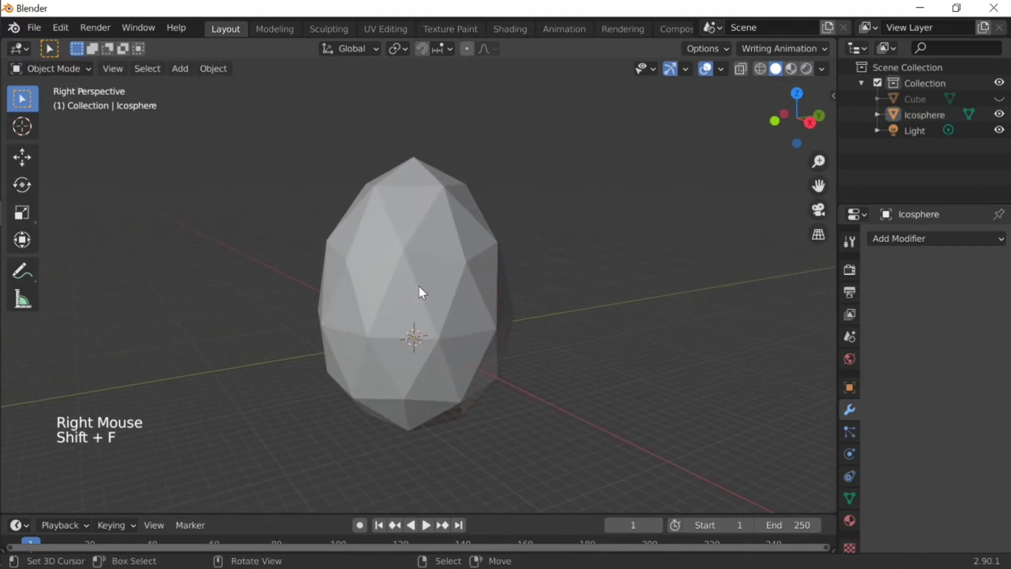
{"action": "key", "text": "shift+f"}
{"action": "left_click", "coordinate": [419, 285]}
{"action": "right_click", "coordinate": [420, 289]}
{"action": "key", "text": "Tab"}
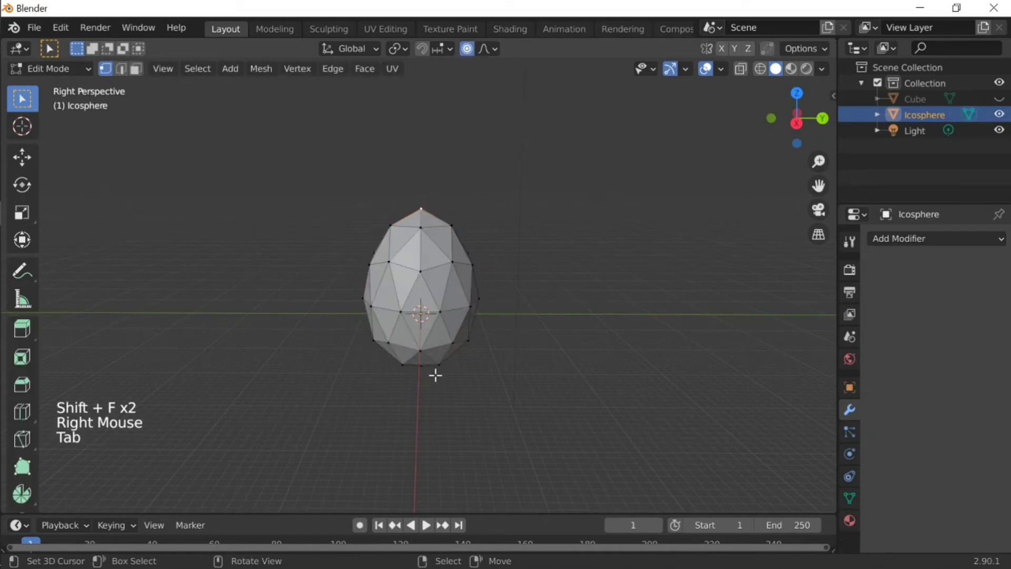
{"action": "right_click", "coordinate": [430, 370]}
{"action": "key", "text": "s"}
{"action": "left_click", "coordinate": [519, 393]}
{"action": "key", "text": "shift+f"}
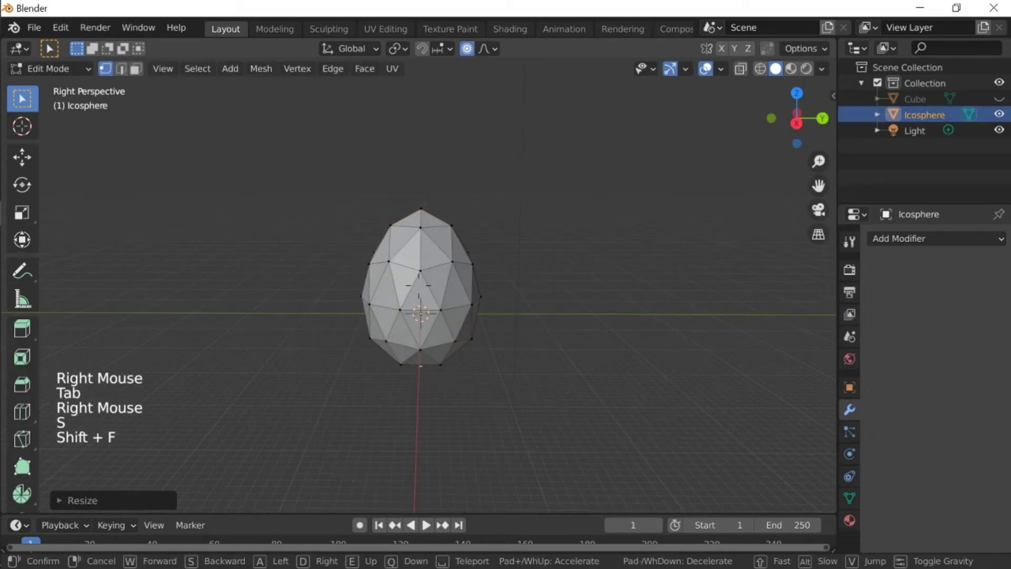
{"action": "key", "text": "shift"}
{"action": "left_click", "coordinate": [418, 284]}
{"action": "key", "text": "Tab"}
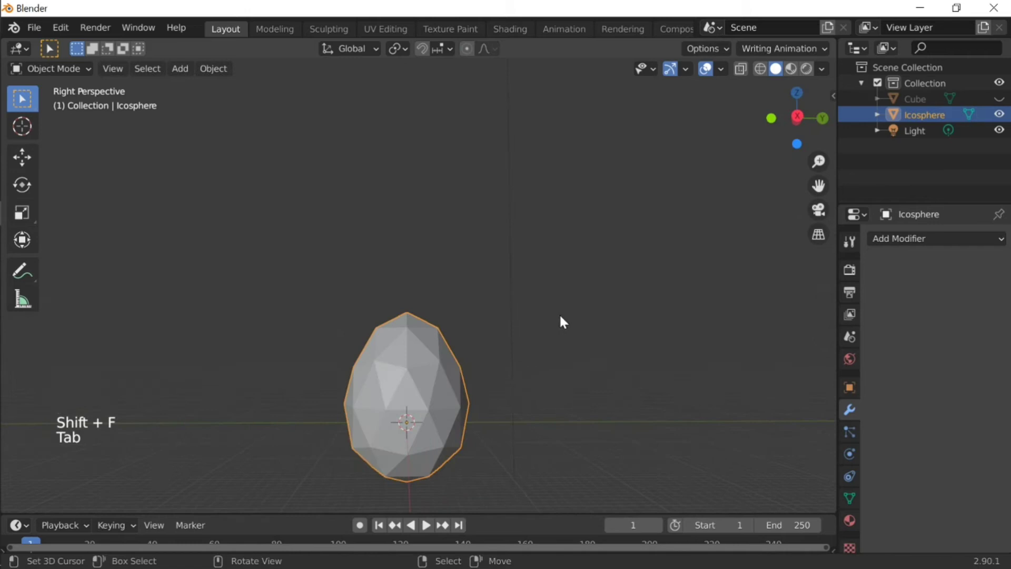
{"action": "right_click", "coordinate": [563, 322]}
{"action": "key", "text": "shift+f"}
{"action": "left_click", "coordinate": [419, 287]}
Step: Add a Catmull-Clark Subdivision Surface modifier with viewport levels set to 6
{"action": "left_click", "coordinate": [957, 240]}
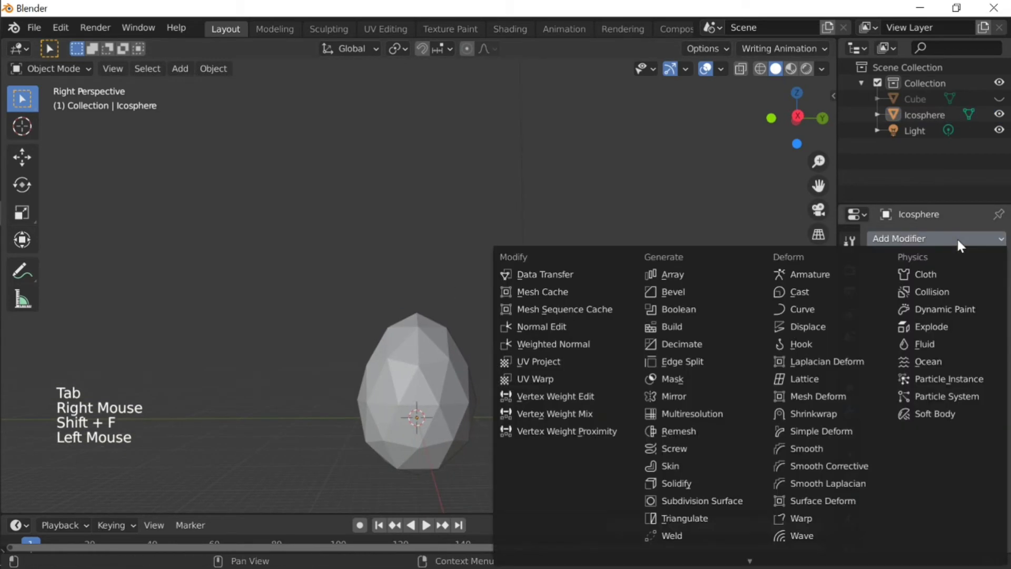
{"action": "left_click", "coordinate": [705, 502]}
{"action": "key", "text": "shift+f"}
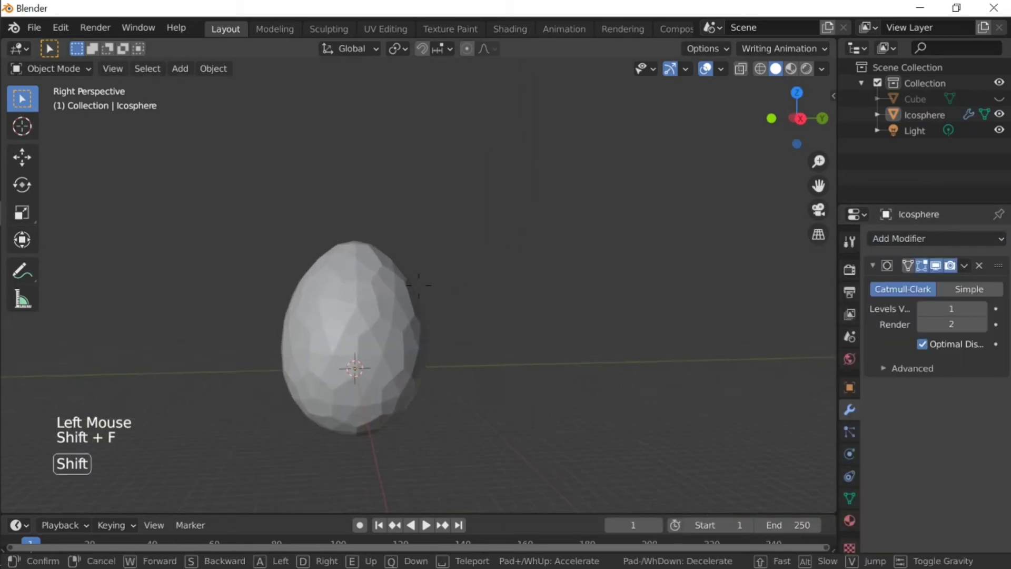
{"action": "key", "text": "shift+f"}
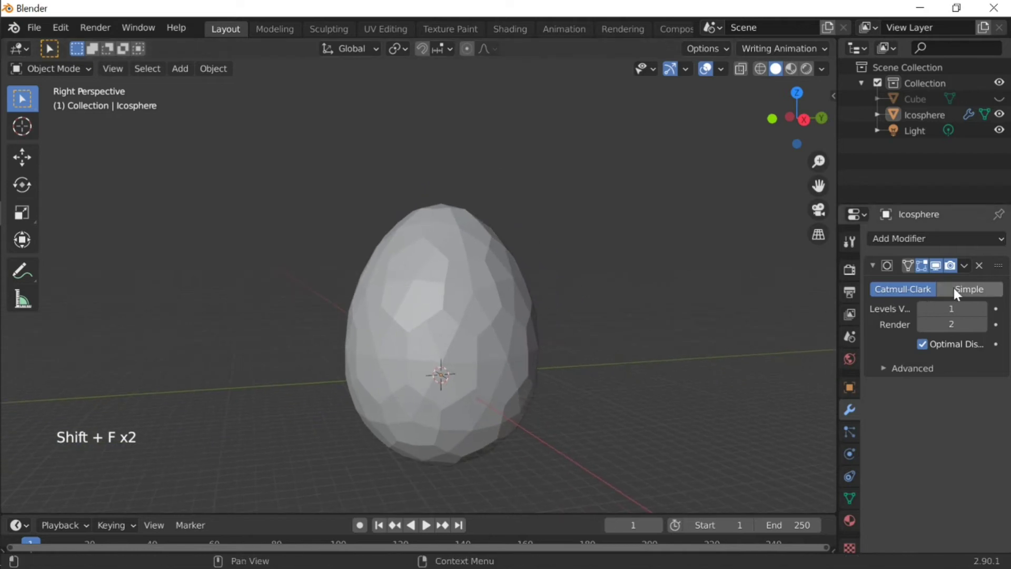
{"action": "left_click", "coordinate": [953, 288]}
{"action": "left_click", "coordinate": [909, 290]}
{"action": "left_click", "coordinate": [983, 309]}
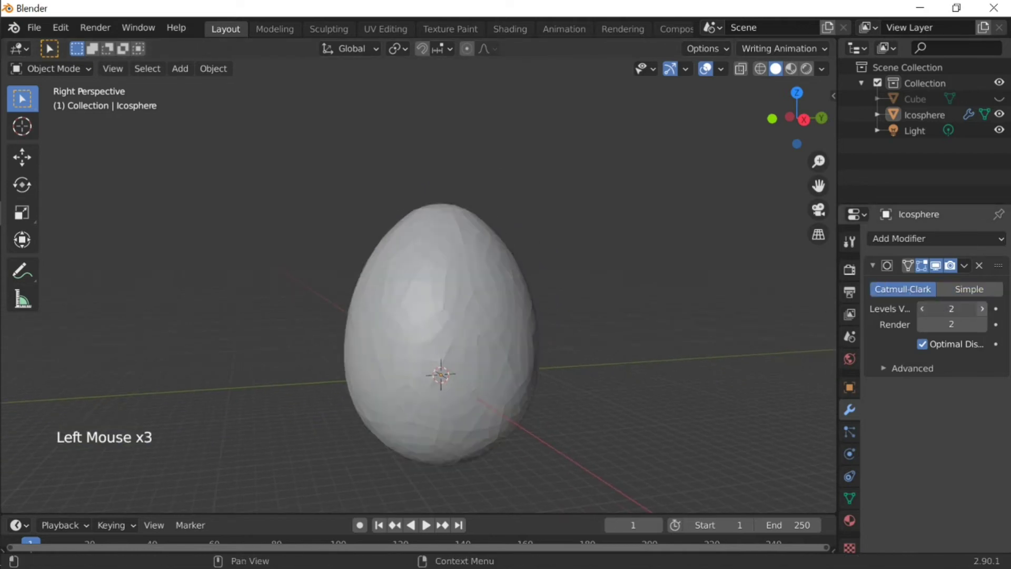
{"action": "left_click", "coordinate": [922, 309]}
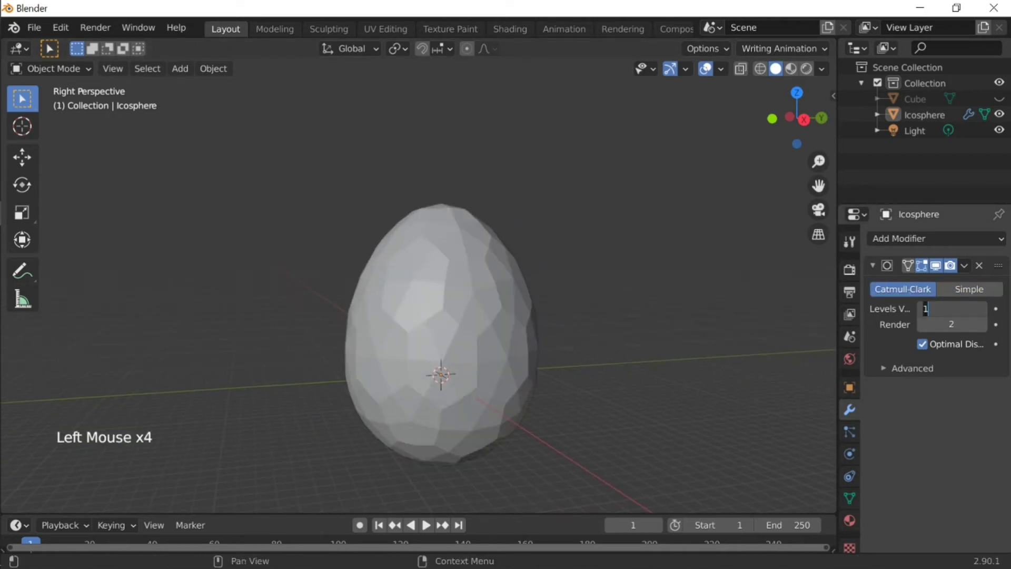
{"action": "type", "text": "6"}
{"action": "left_click", "coordinate": [625, 315]}
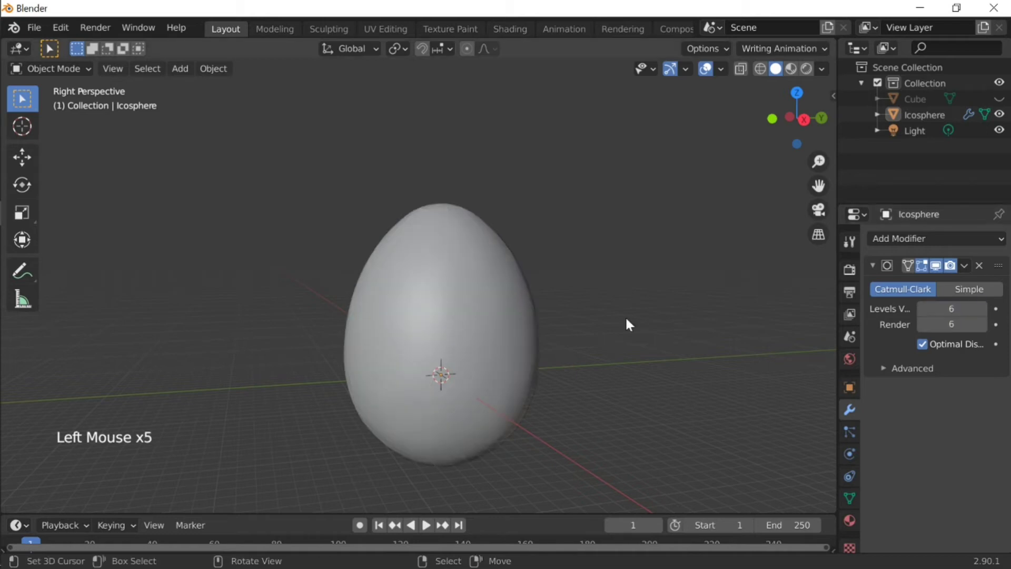
Step: Try scaling the egg's width, cancel it, and reframe the view on the selected egg
{"action": "key", "text": "shift+f"}
{"action": "right_click", "coordinate": [419, 286]}
{"action": "key", "text": "shift+f"}
{"action": "key", "text": "s"}
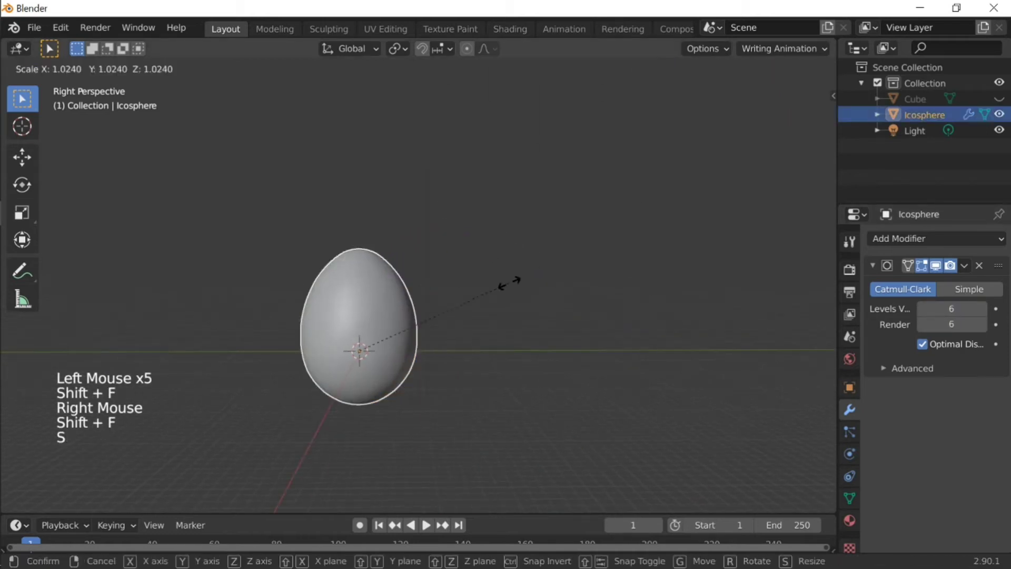
{"action": "key", "text": "s"}
{"action": "key", "text": "shift+z"}
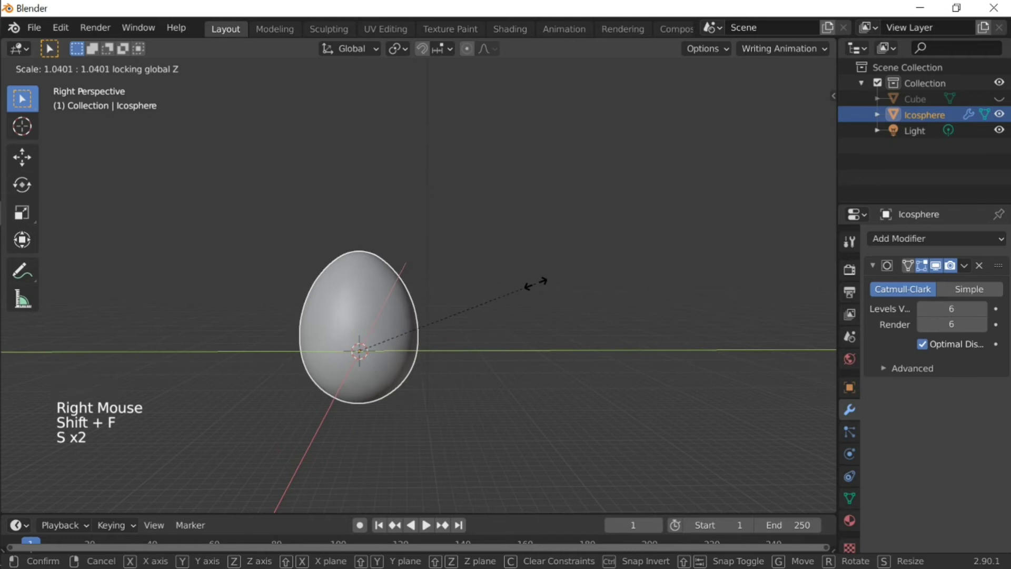
{"action": "right_click", "coordinate": [527, 277]}
{"action": "key", "text": "shift+f"}
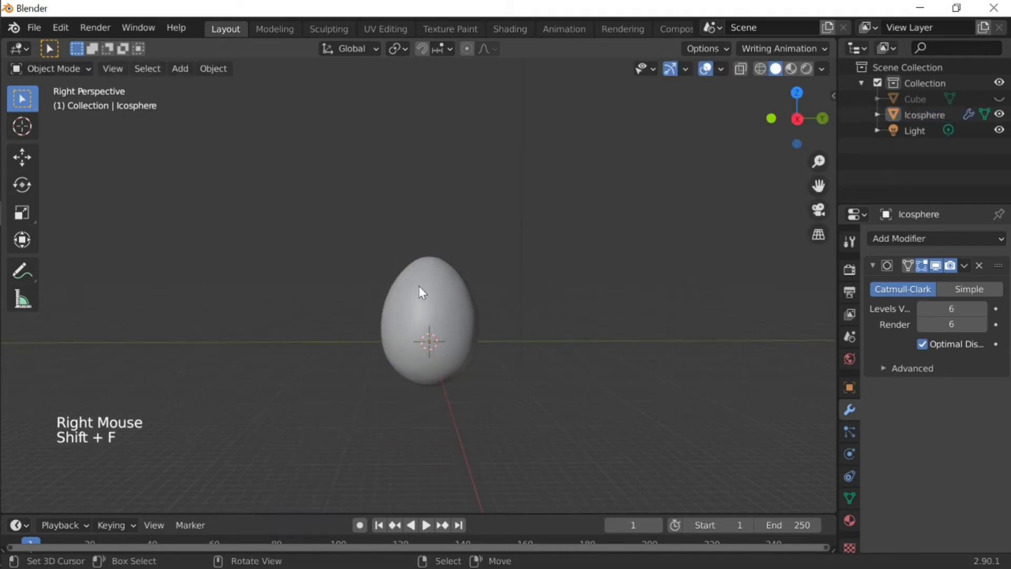
{"action": "right_click", "coordinate": [419, 286]}
{"action": "key", "text": "s"}
{"action": "right_click", "coordinate": [579, 337]}
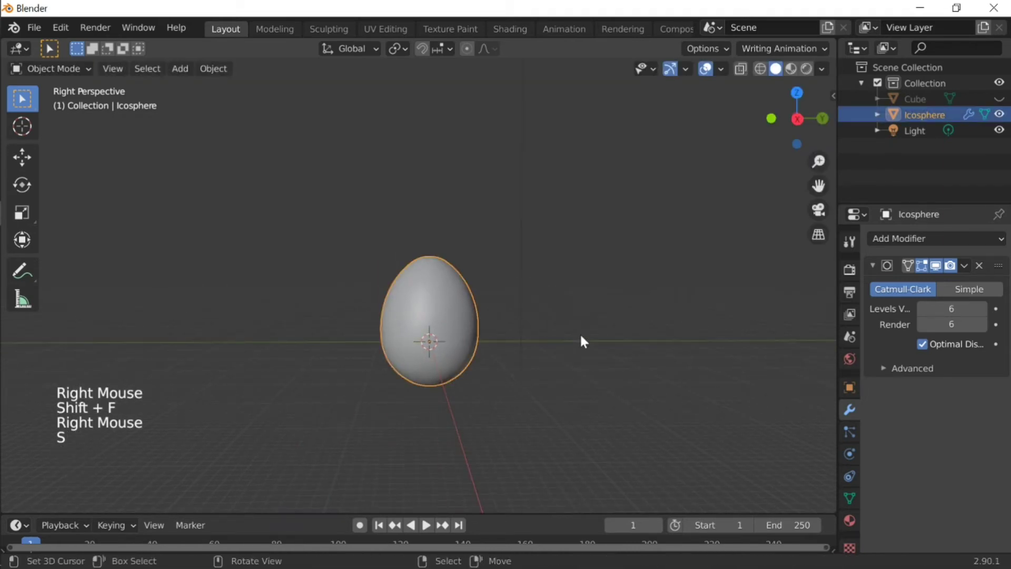
{"action": "key", "text": "shift+f"}
{"action": "key", "text": "shift+f"}
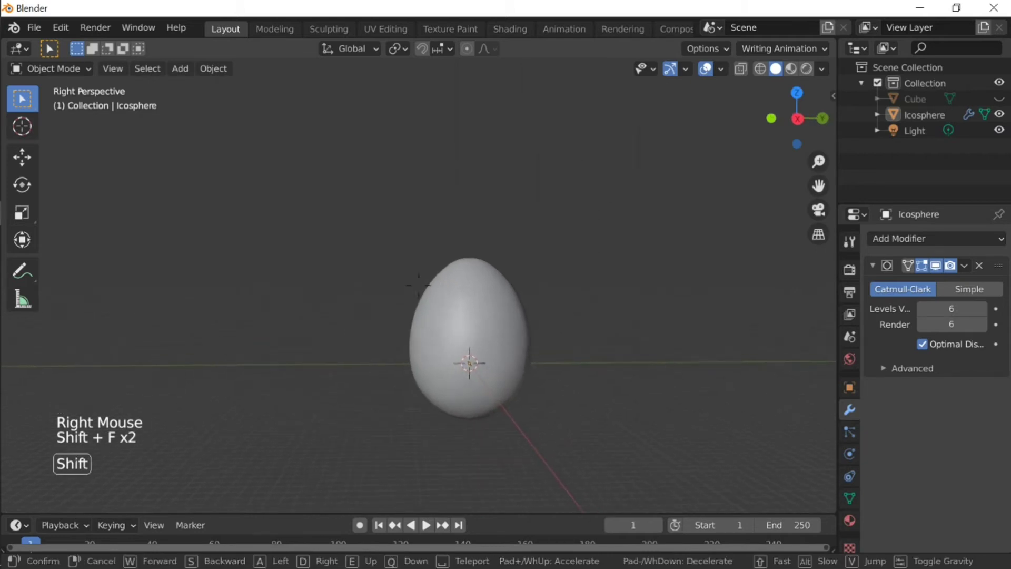
{"action": "key", "text": "shift+f"}
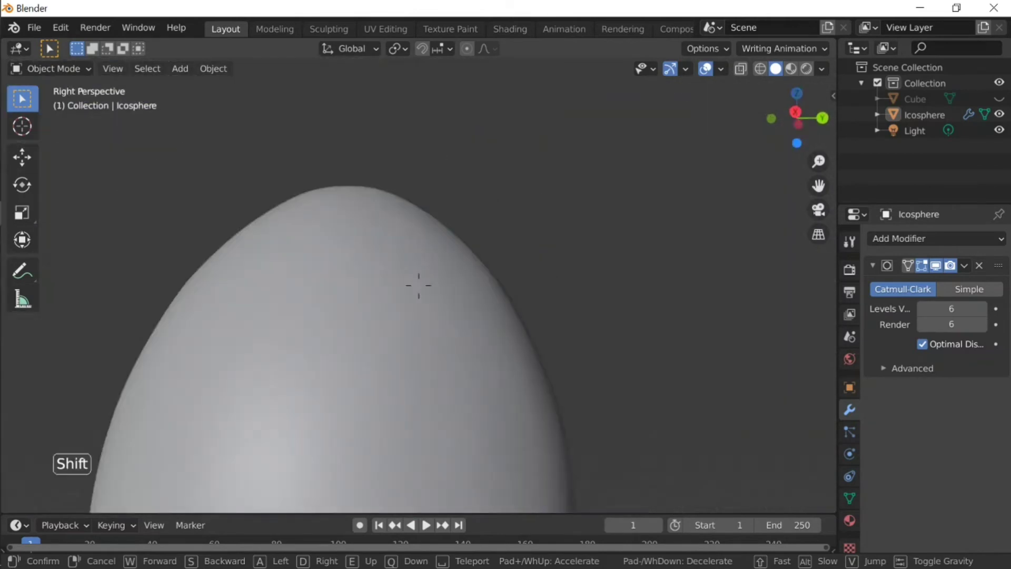
{"action": "left_click", "coordinate": [419, 286]}
{"action": "right_click", "coordinate": [424, 268]}
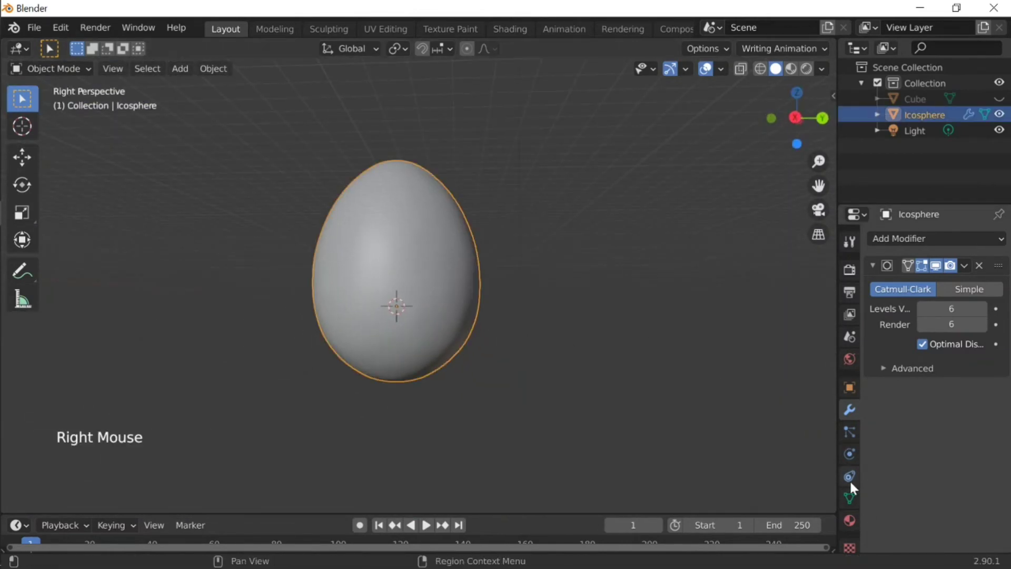
Step: Start a vertical split of the viewport area from the header border
{"action": "right_click", "coordinate": [444, 37]}
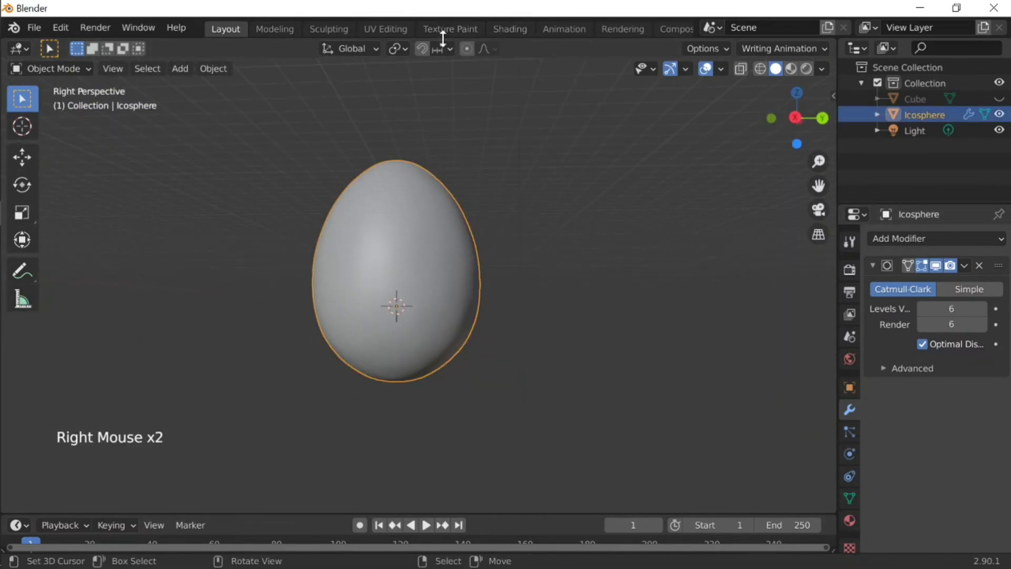
{"action": "right_click", "coordinate": [447, 38]}
{"action": "left_click", "coordinate": [446, 52]}
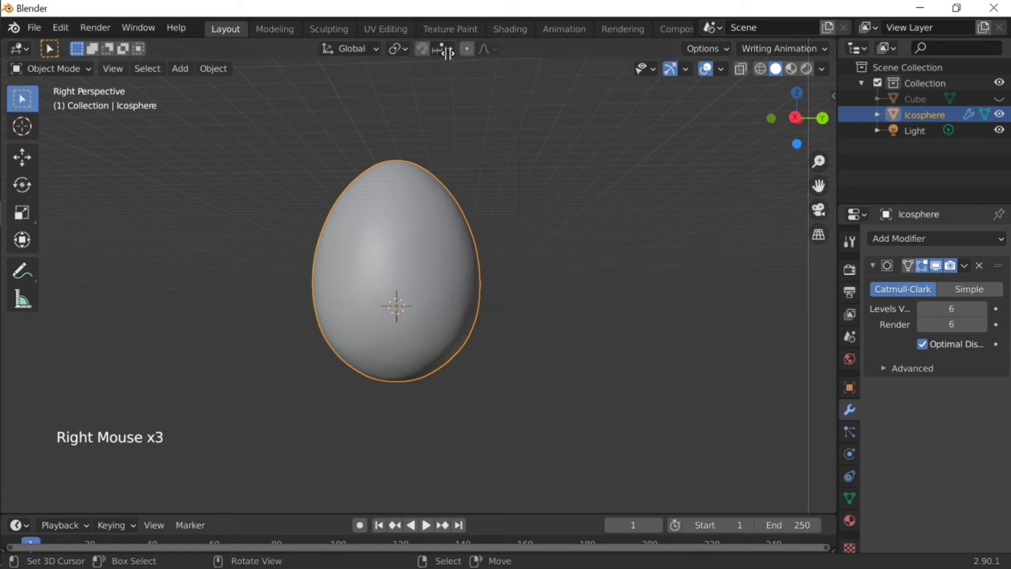
Step: Place the vertical split and set the right-hand area's editor type to UV Editor
{"action": "left_click", "coordinate": [448, 158]}
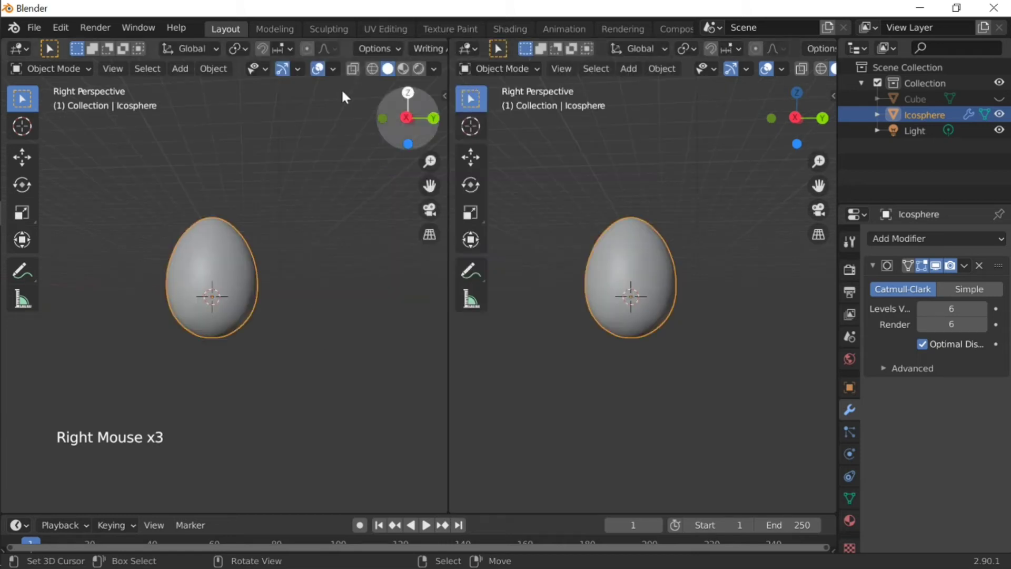
{"action": "left_click", "coordinate": [469, 49]}
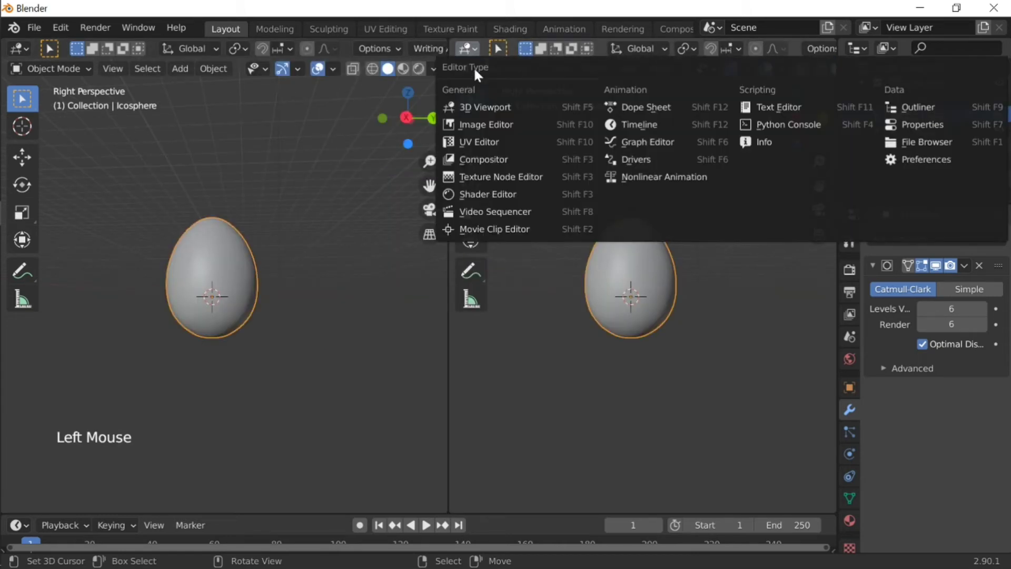
{"action": "left_click", "coordinate": [491, 149]}
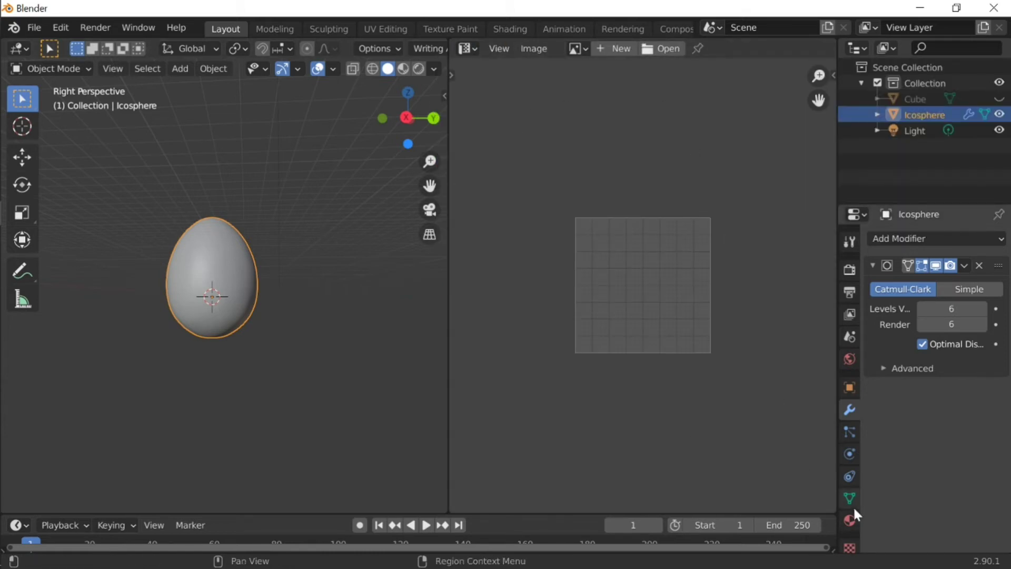
Step: Create a new egg material whose Base Color is an Image Texture of the Easter-pattern jpg from Downloads
{"action": "left_click", "coordinate": [850, 520]}
{"action": "left_click", "coordinate": [937, 305]}
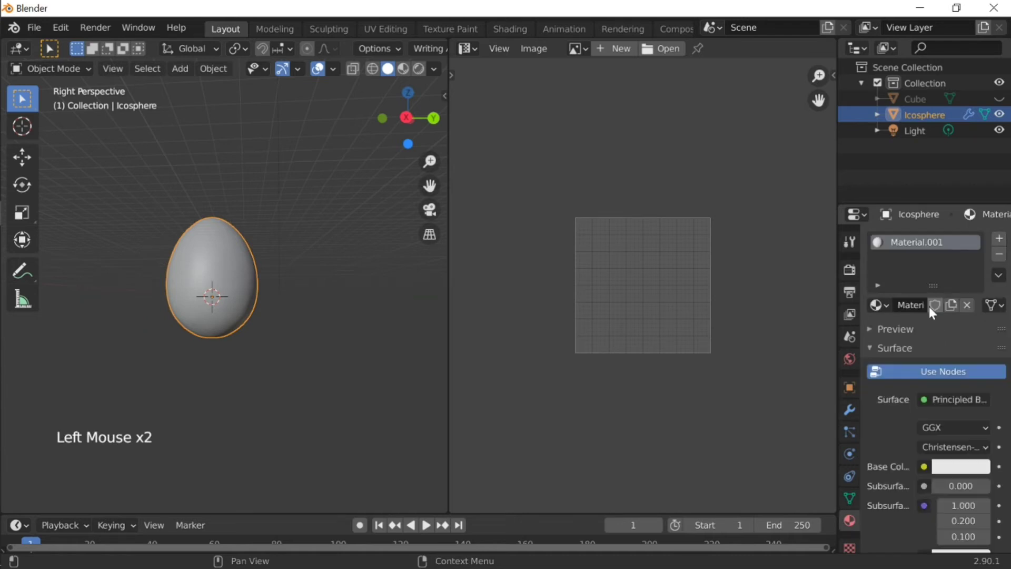
{"action": "scroll", "coordinate": [924, 466], "scroll_direction": "down", "scroll_amount": 1}
{"action": "left_click", "coordinate": [925, 446]}
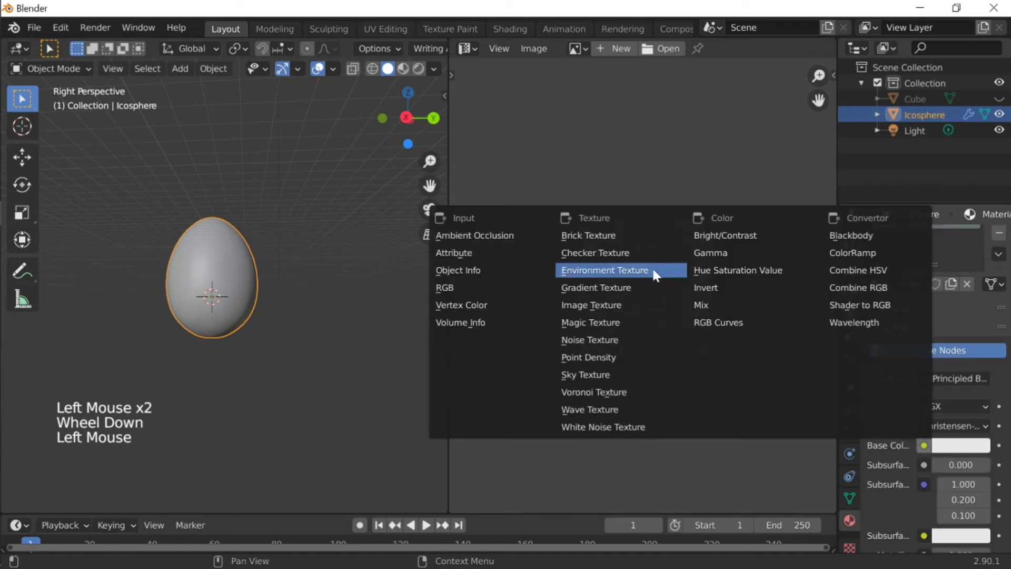
{"action": "left_click", "coordinate": [606, 306]}
{"action": "left_click", "coordinate": [979, 466]}
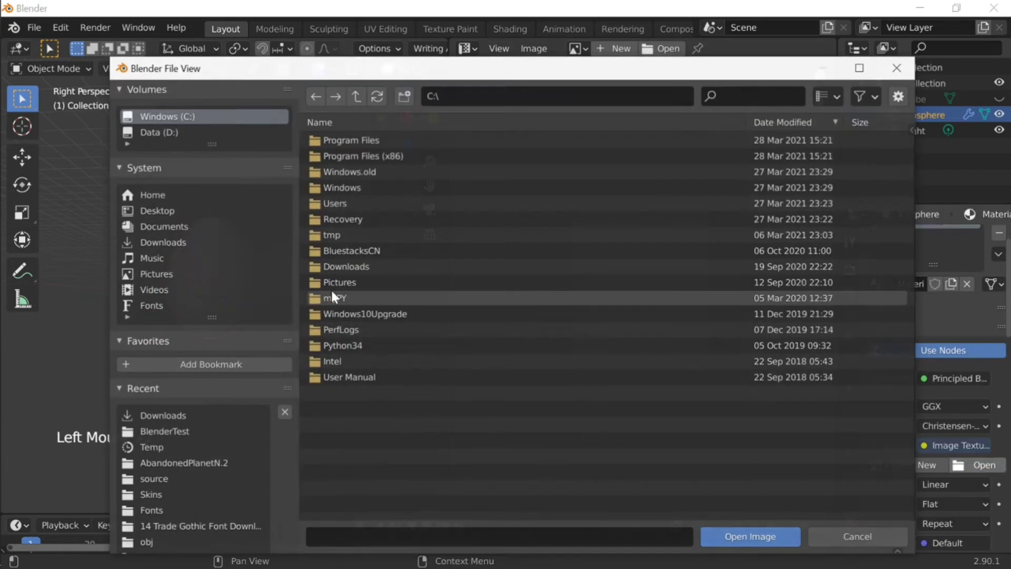
{"action": "left_click", "coordinate": [217, 415]}
{"action": "scroll", "coordinate": [536, 299], "scroll_direction": "down", "scroll_amount": 5}
{"action": "scroll", "coordinate": [535, 299], "scroll_direction": "down", "scroll_amount": 15}
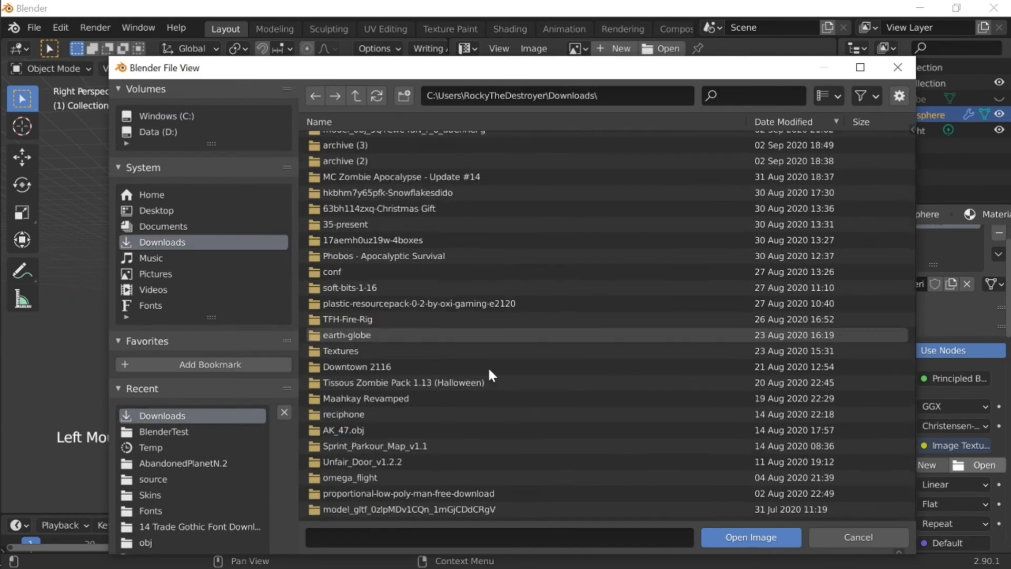
{"action": "double_click", "coordinate": [420, 390]}
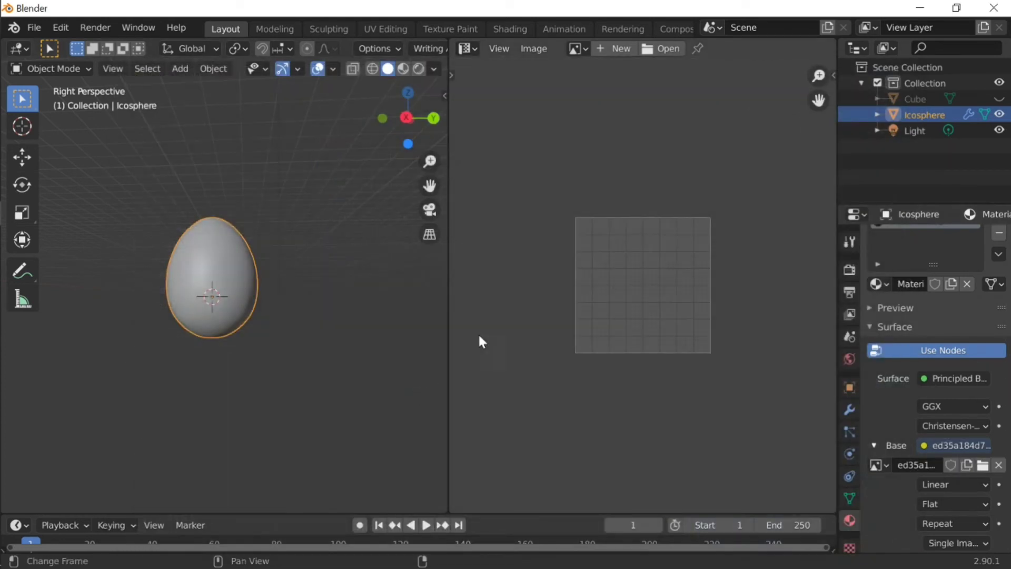
Step: Switch the viewport to Material Preview and walk the view around the patterned egg
{"action": "left_click", "coordinate": [404, 69]}
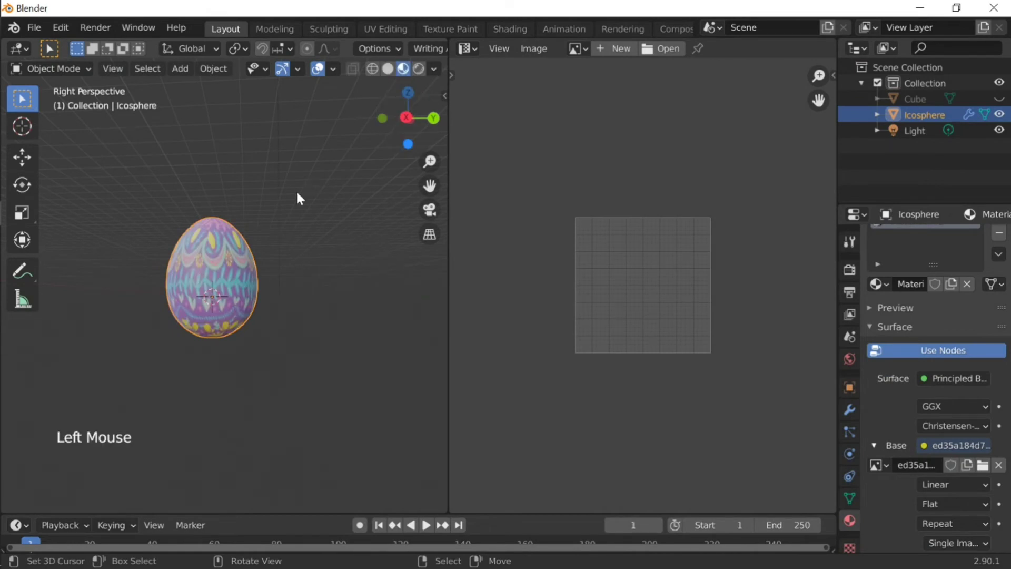
{"action": "key", "text": "shift+f"}
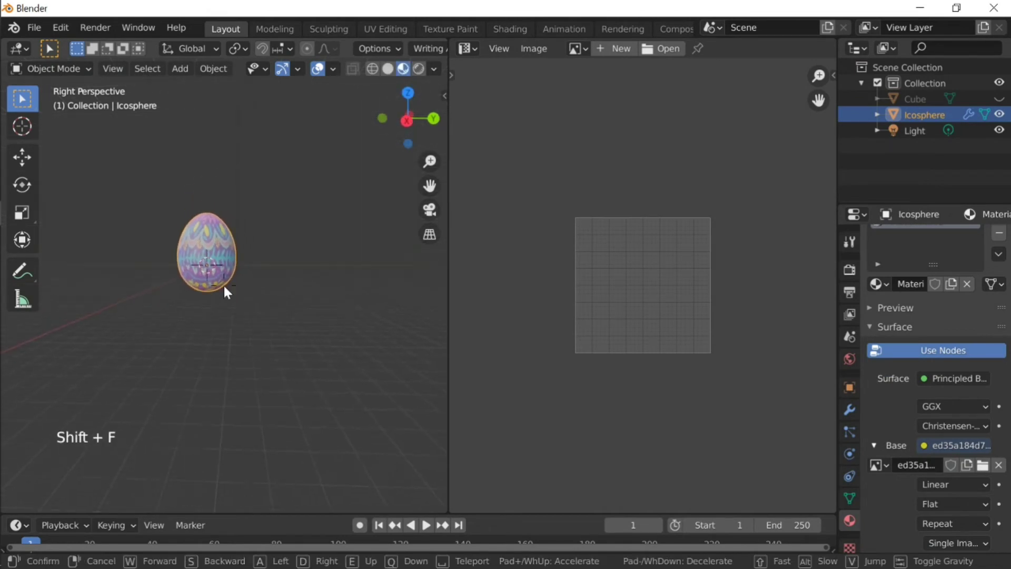
{"action": "key", "text": "shift+f"}
{"action": "left_click", "coordinate": [224, 284]}
{"action": "key", "text": "shift+f"}
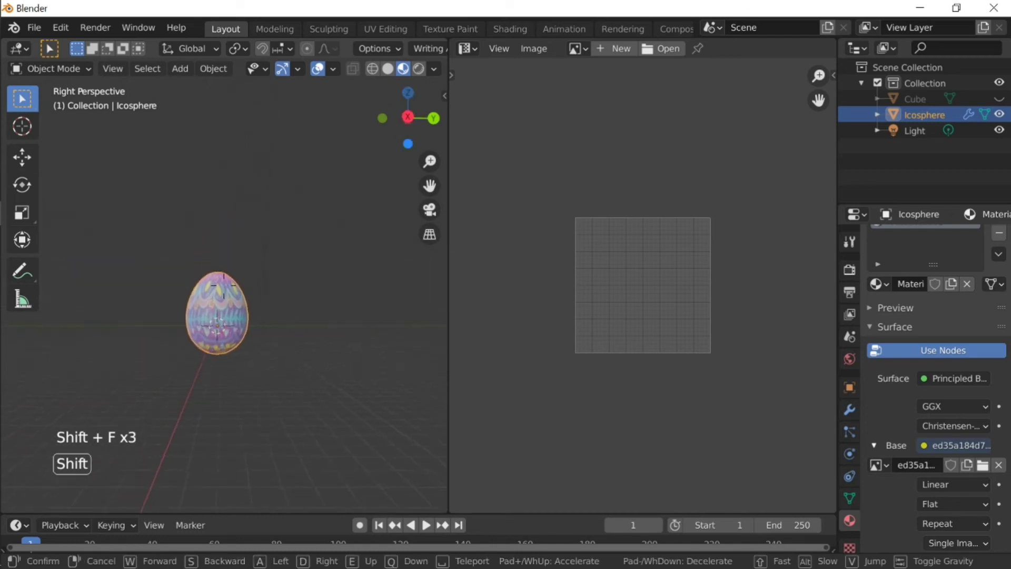
{"action": "left_click", "coordinate": [224, 285]}
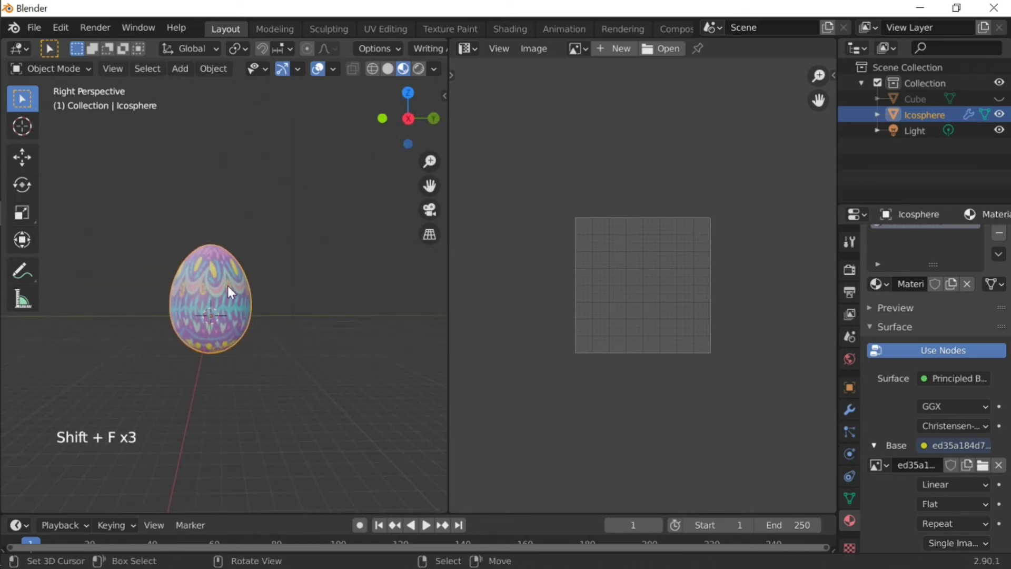
{"action": "key", "text": "shift+f"}
Step: Load the Easter-pattern jpg from Downloads into the UV/Image Editor beside the 3D view
{"action": "left_click", "coordinate": [224, 286]}
{"action": "key", "text": "shift+f"}
{"action": "left_click", "coordinate": [223, 286]}
{"action": "left_click", "coordinate": [662, 49], "text": "shift"}
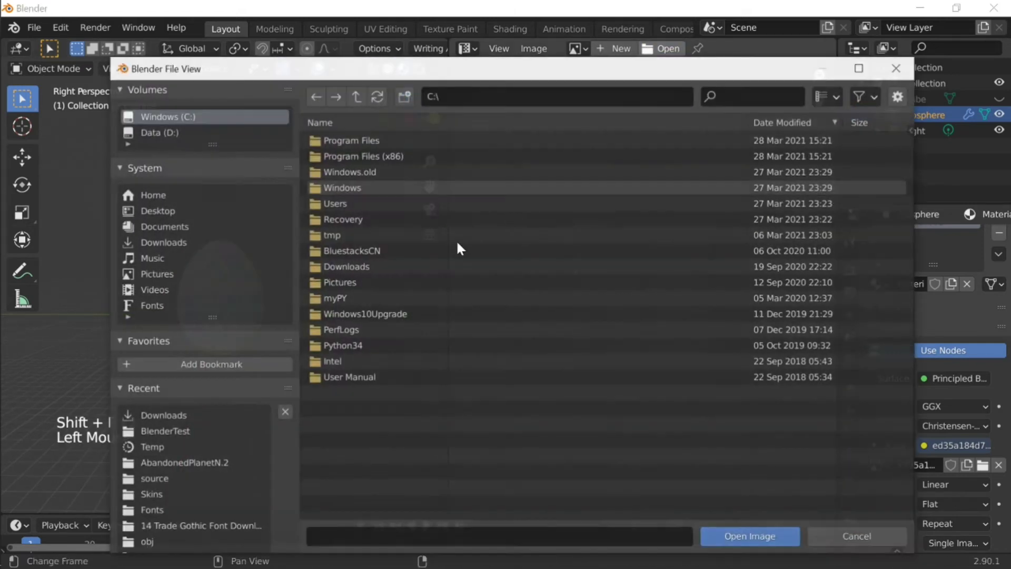
{"action": "left_click", "coordinate": [234, 415]}
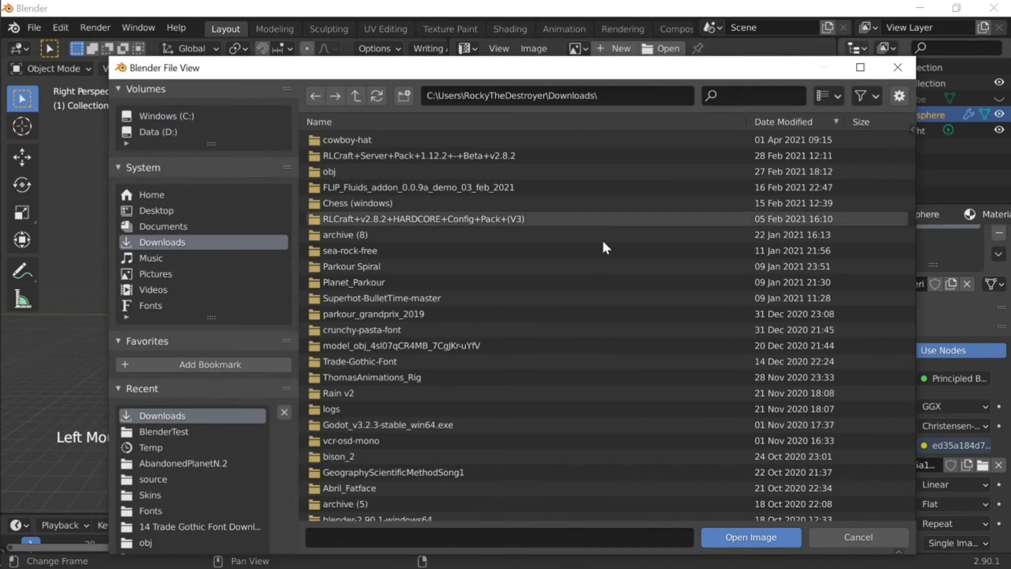
{"action": "scroll", "coordinate": [580, 258], "scroll_direction": "down", "scroll_amount": 5}
{"action": "scroll", "coordinate": [564, 267], "scroll_direction": "down", "scroll_amount": 15}
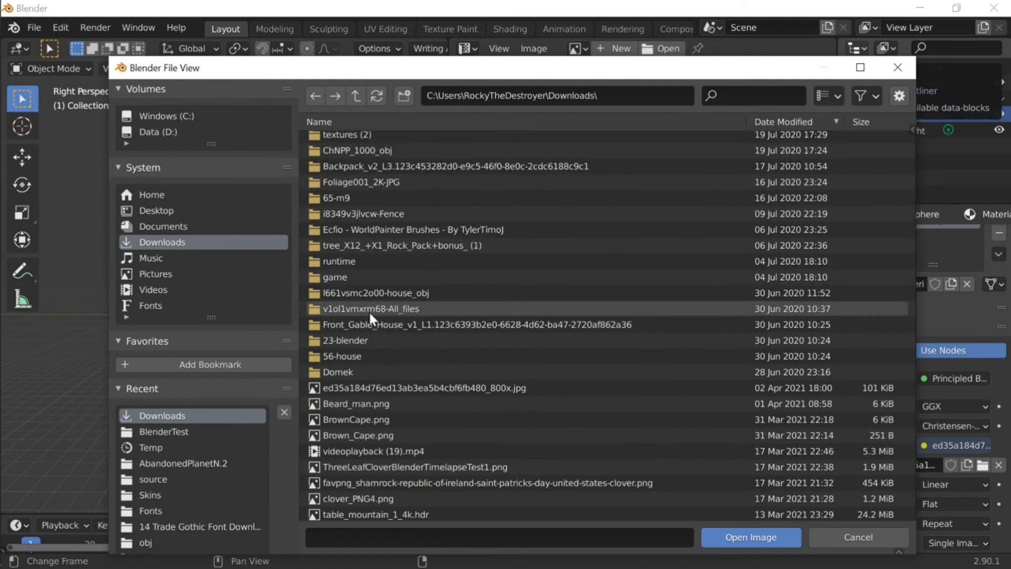
{"action": "double_click", "coordinate": [370, 388]}
{"action": "middle_click", "coordinate": [333, 320]}
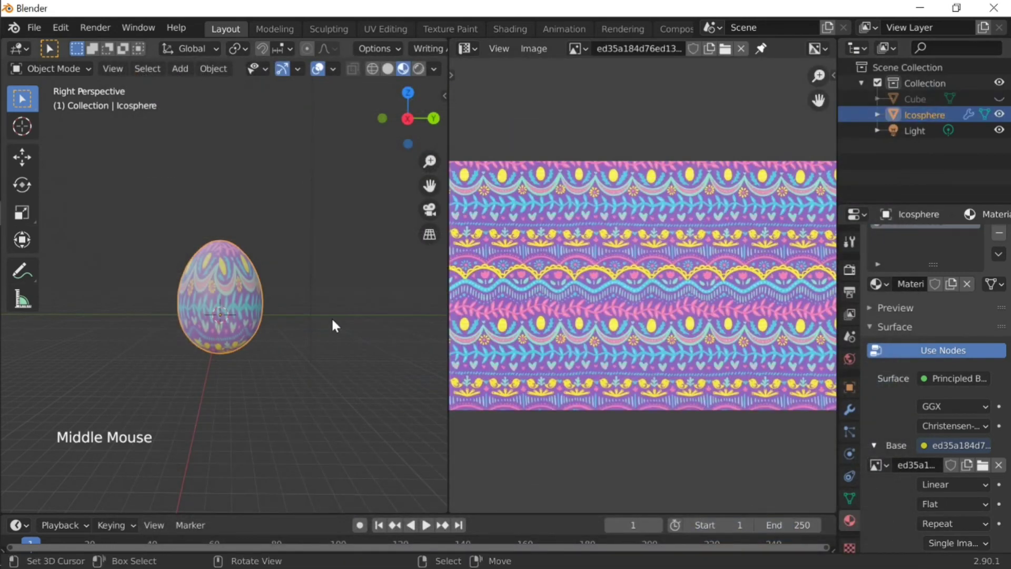
{"action": "scroll", "coordinate": [603, 268], "scroll_direction": "down", "scroll_amount": 4}
{"action": "scroll", "coordinate": [610, 265], "scroll_direction": "up", "scroll_amount": 1}
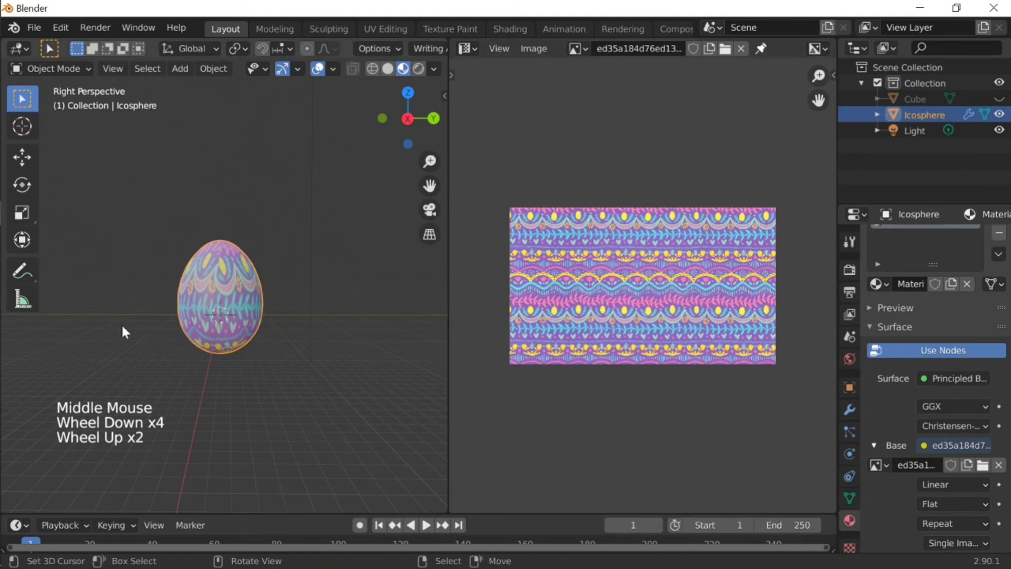
Step: Select the whole egg mesh in Edit Mode, then return to Object Mode
{"action": "middle_click", "coordinate": [339, 318]}
{"action": "key", "text": "Tab"}
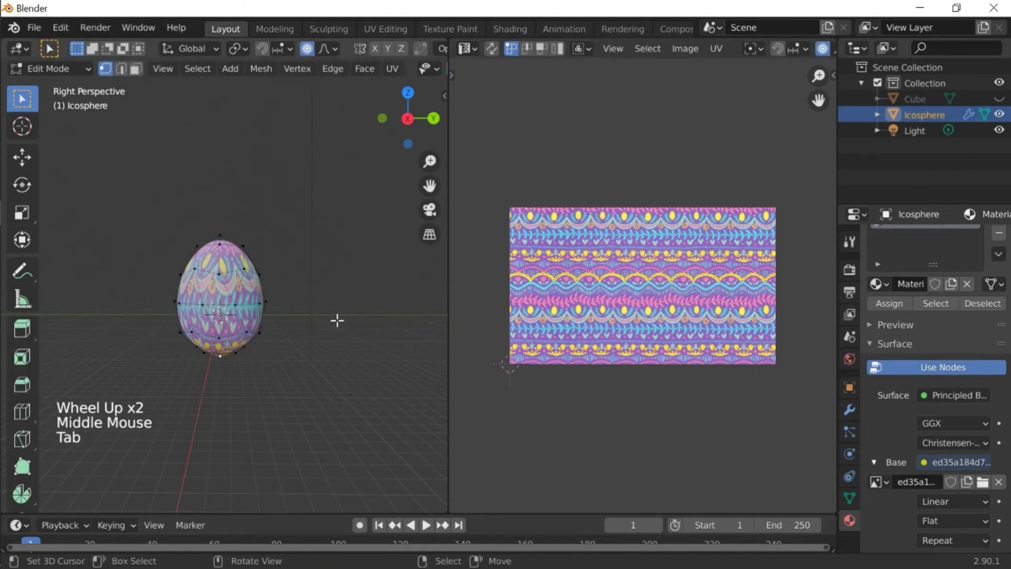
{"action": "key", "text": "shift+f"}
{"action": "left_click", "coordinate": [164, 69]}
{"action": "key", "text": "a"}
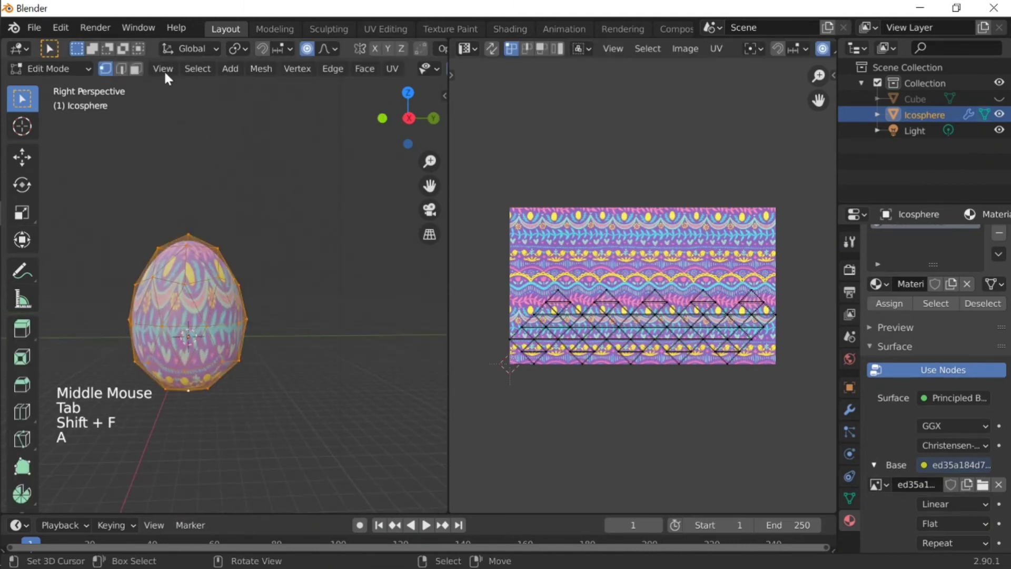
{"action": "left_click", "coordinate": [136, 70]}
{"action": "left_click", "coordinate": [248, 185]}
{"action": "key", "text": "Tab"}
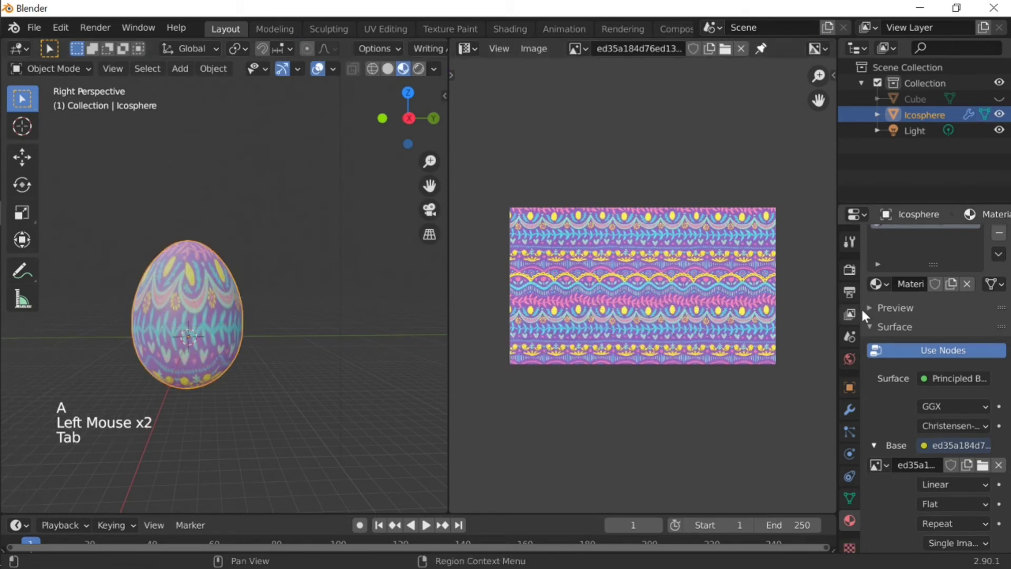
Step: Apply the egg's Subdivision modifier so the smoothing becomes real mesh geometry
{"action": "left_click", "coordinate": [849, 409]}
{"action": "left_click", "coordinate": [965, 265]}
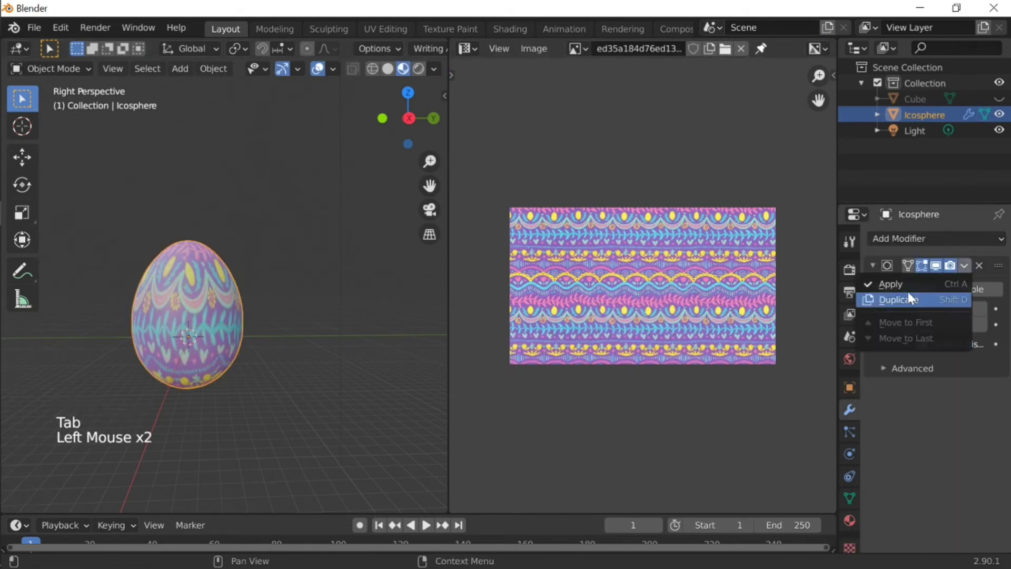
{"action": "left_click", "coordinate": [889, 286]}
{"action": "middle_click", "coordinate": [330, 265]}
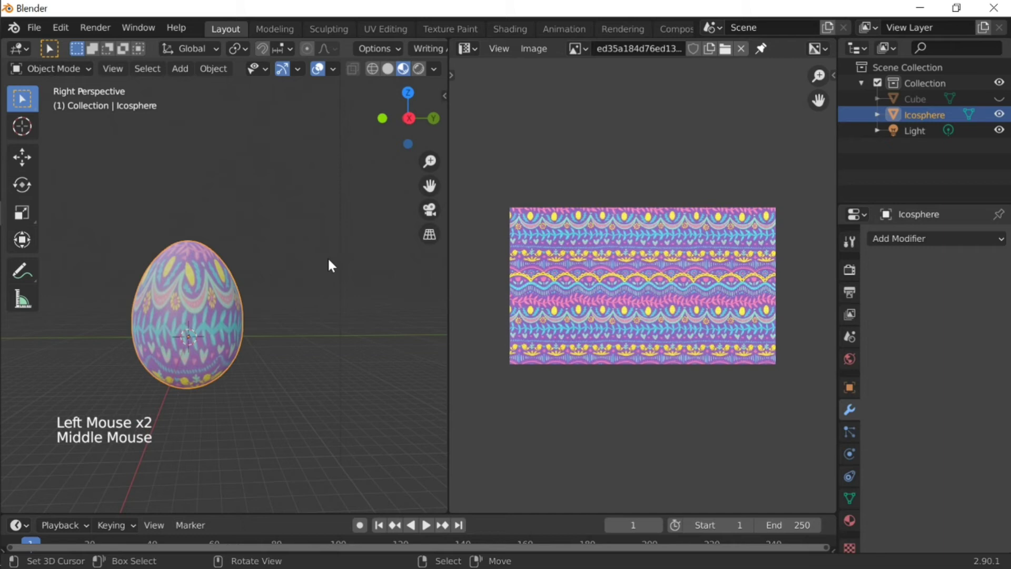
Step: Select all the egg's UVs, enlarge the layout and move it up over the pattern image
{"action": "key", "text": "Tab"}
{"action": "key", "text": "a"}
{"action": "middle_click", "coordinate": [579, 284]}
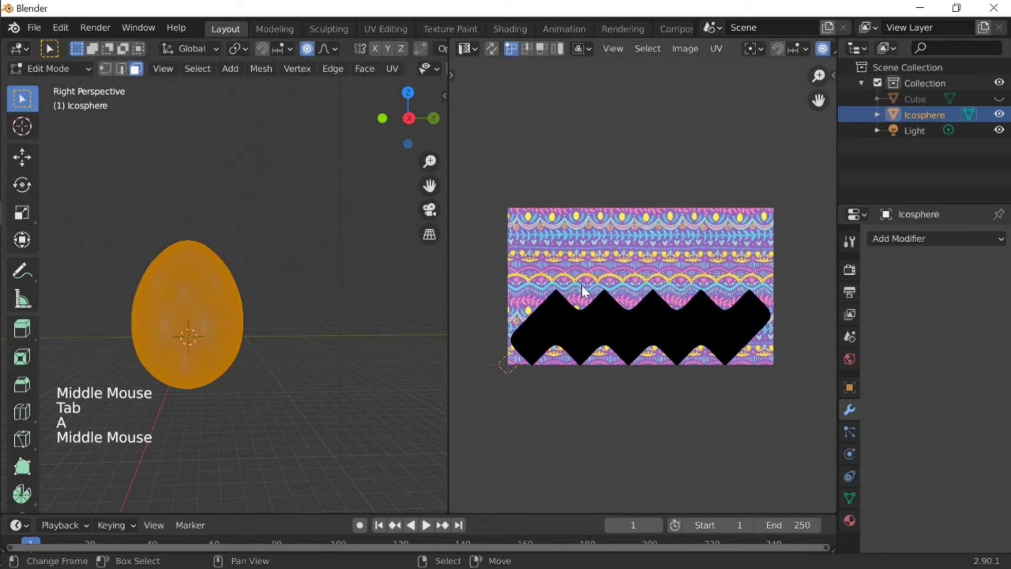
{"action": "key", "text": "a"}
{"action": "key", "text": "s"}
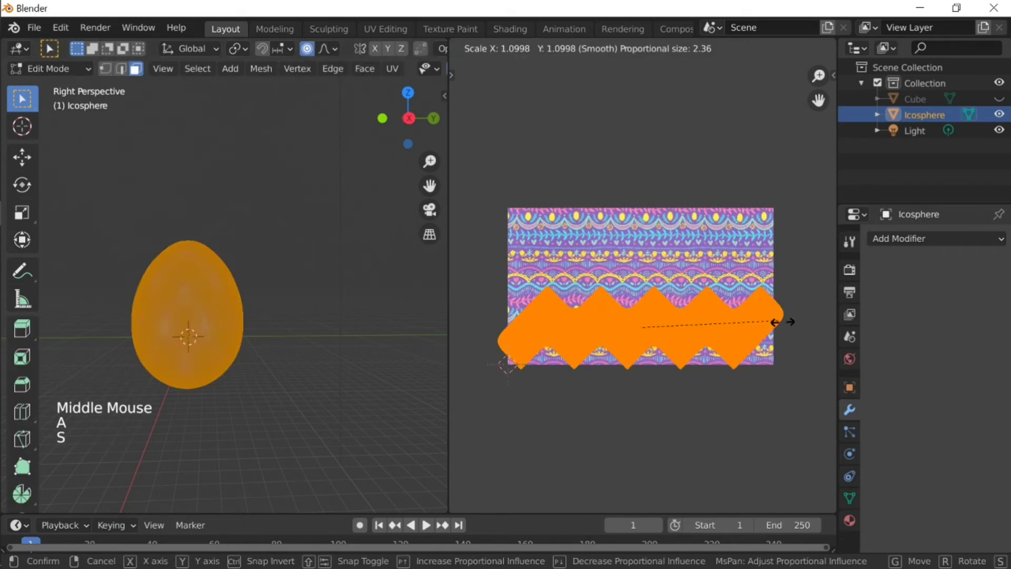
{"action": "left_click", "coordinate": [817, 327]}
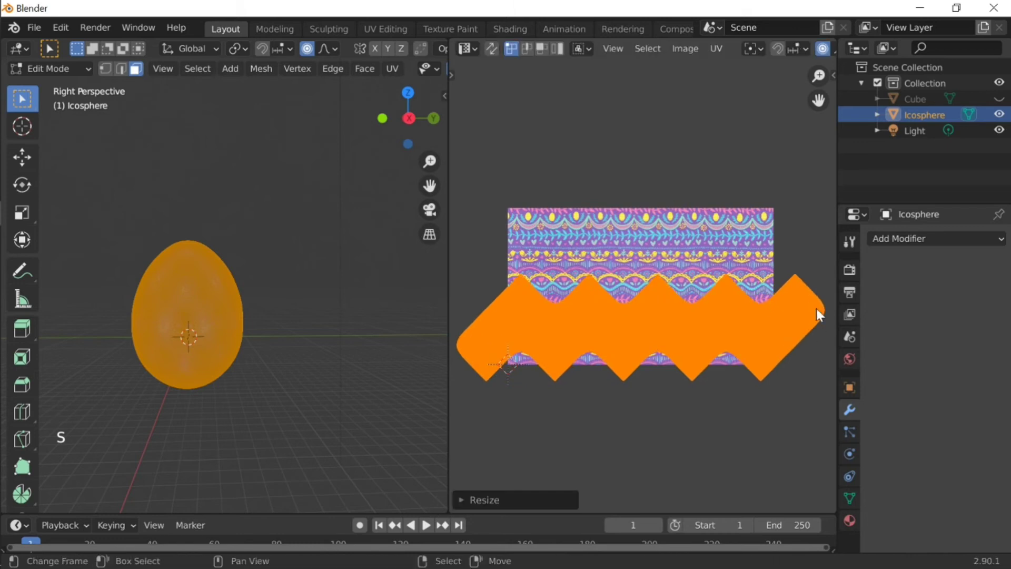
{"action": "key", "text": "g"}
{"action": "right_click", "coordinate": [814, 289]}
{"action": "key", "text": "g"}
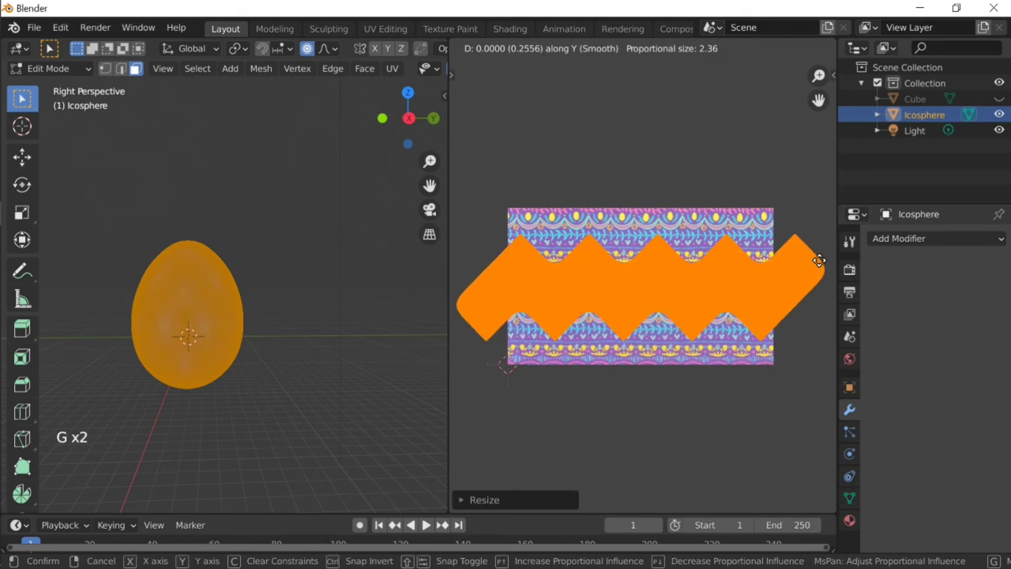
{"action": "left_click", "coordinate": [820, 261]}
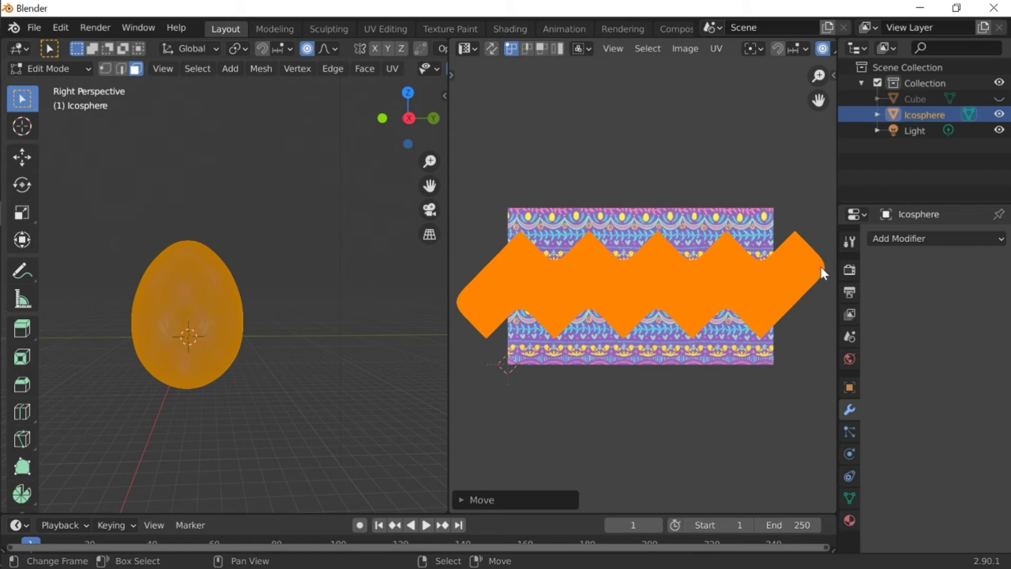
Step: Widen the UV layout, then narrow it horizontally and check the textured egg
{"action": "key", "text": "s"}
{"action": "left_click", "coordinate": [837, 278]}
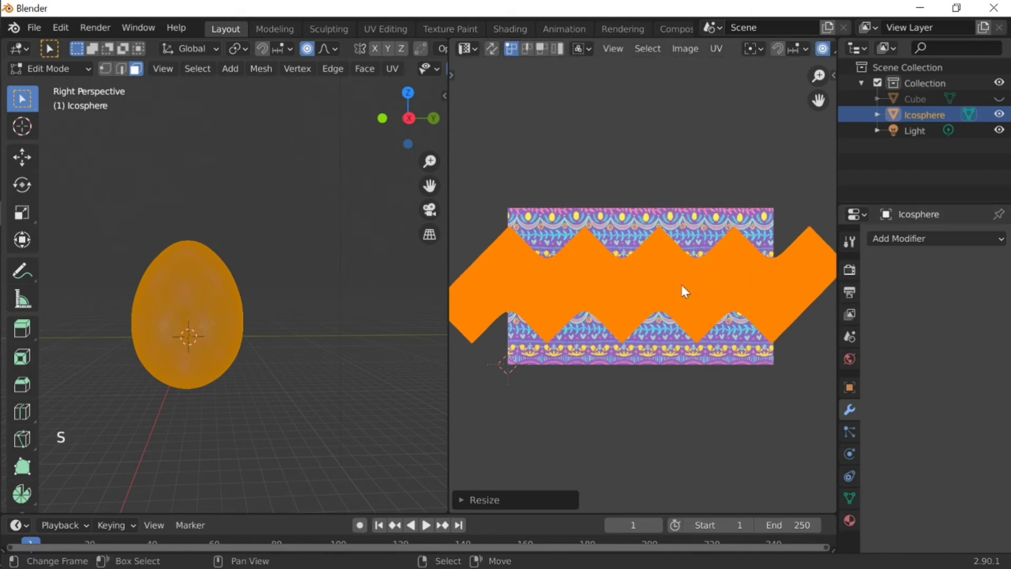
{"action": "key", "text": "s"}
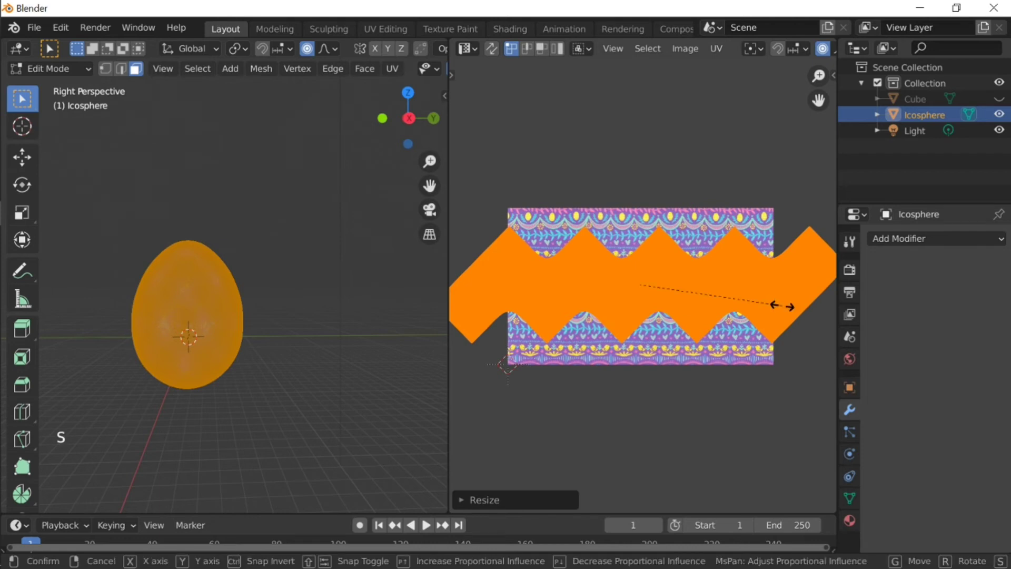
{"action": "key", "text": "x"}
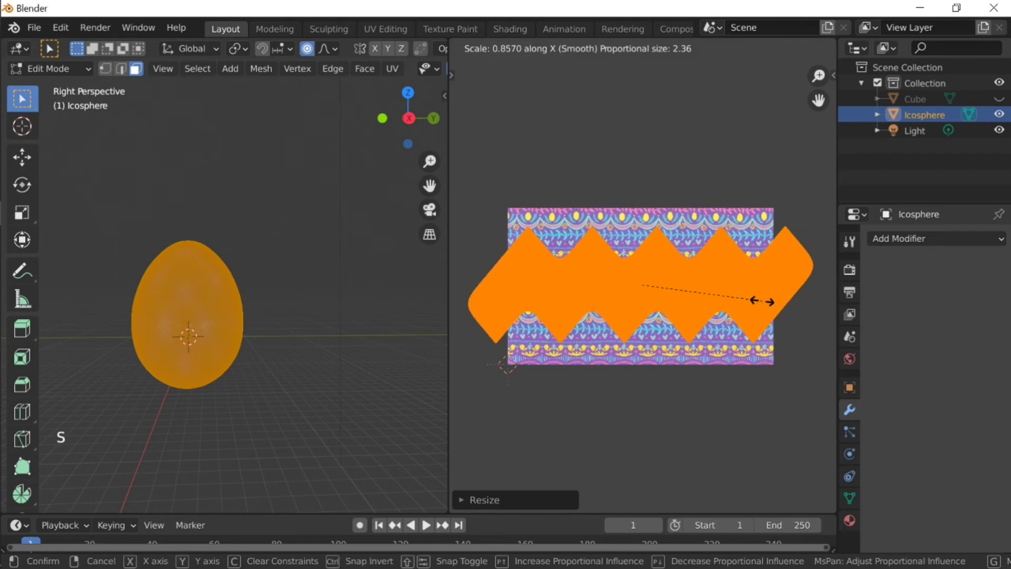
{"action": "left_click", "coordinate": [762, 300]}
{"action": "key", "text": "Tab"}
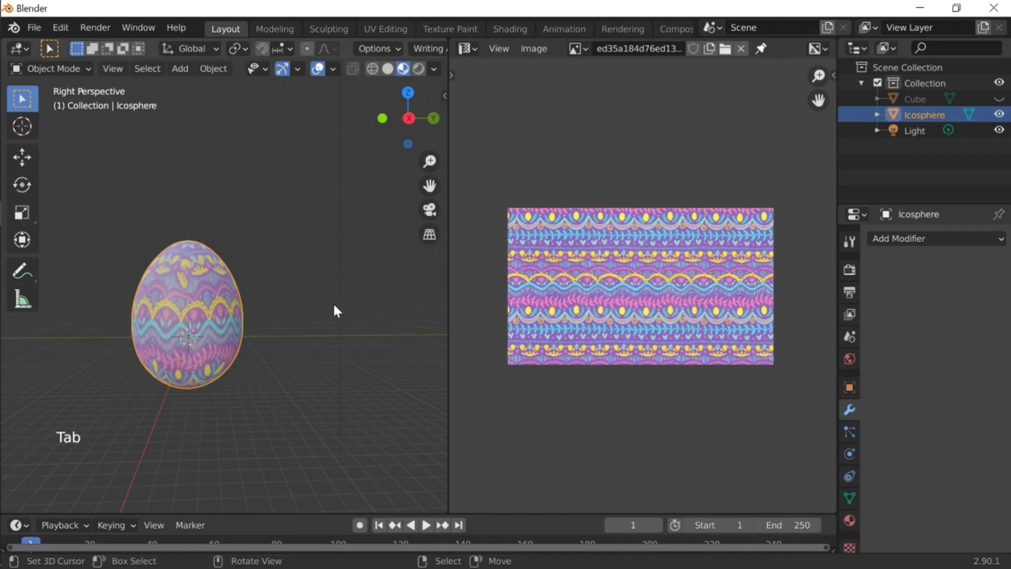
Step: Shrink and re-enlarge the UV island, then preview the texture on the egg
{"action": "key", "text": "Tab"}
{"action": "key", "text": "s"}
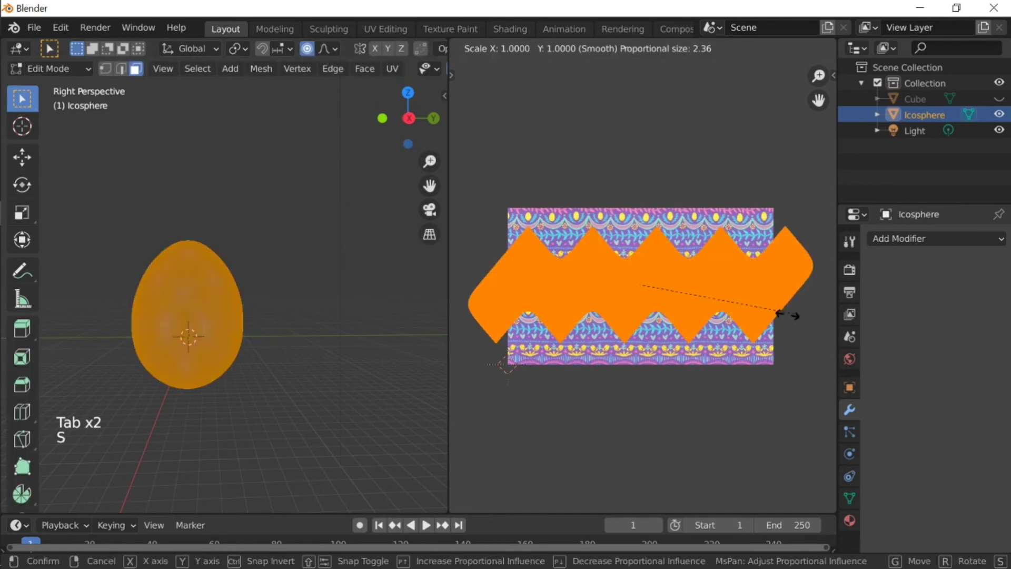
{"action": "left_click", "coordinate": [799, 321]}
{"action": "key", "text": "s"}
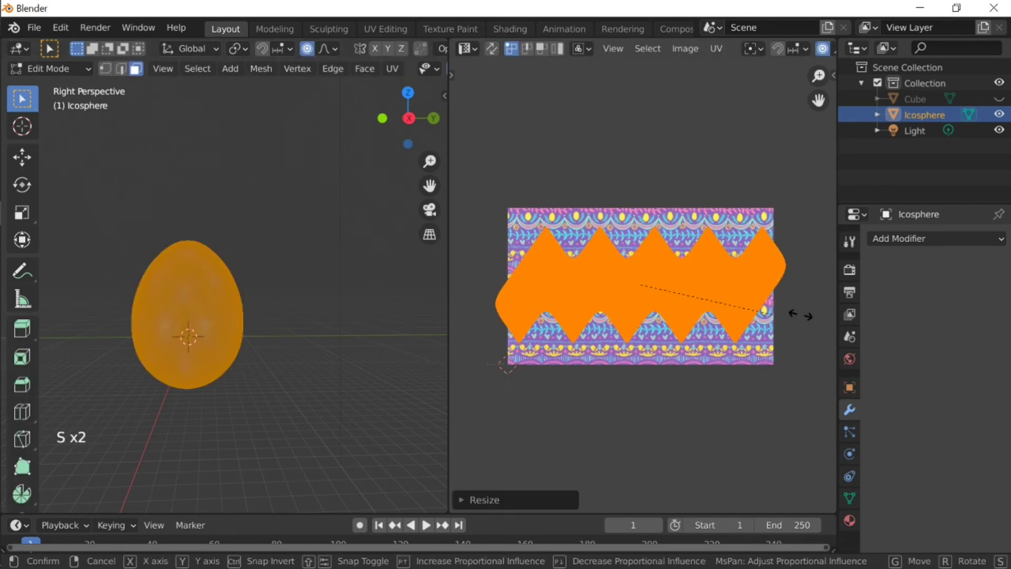
{"action": "left_click", "coordinate": [260, 274]}
{"action": "key", "text": "Tab"}
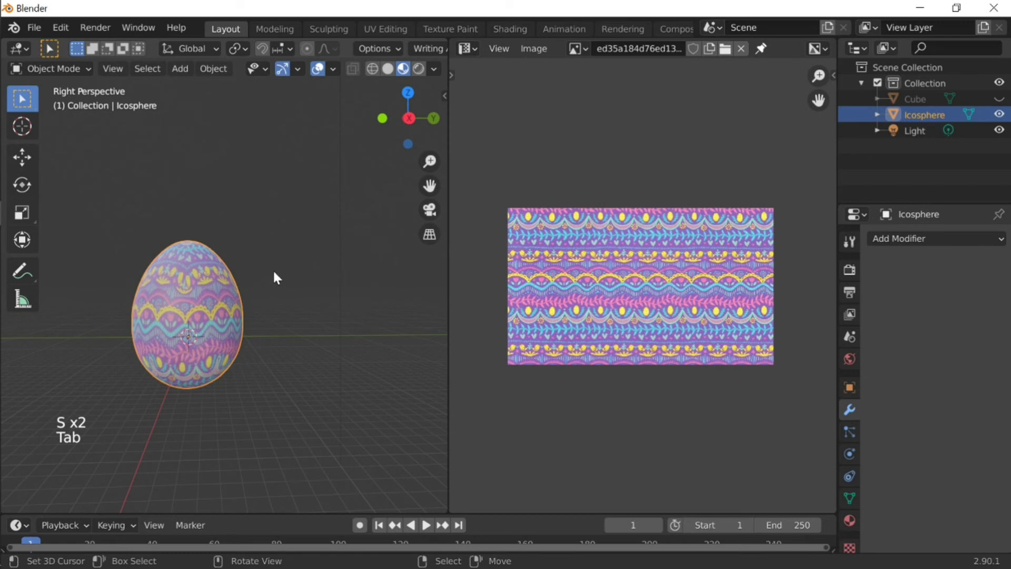
{"action": "key", "text": "shift+f"}
{"action": "left_click", "coordinate": [226, 288]}
Step: Stretch the UV island vertically twice and check how the pattern bands wrap
{"action": "key", "text": "Tab"}
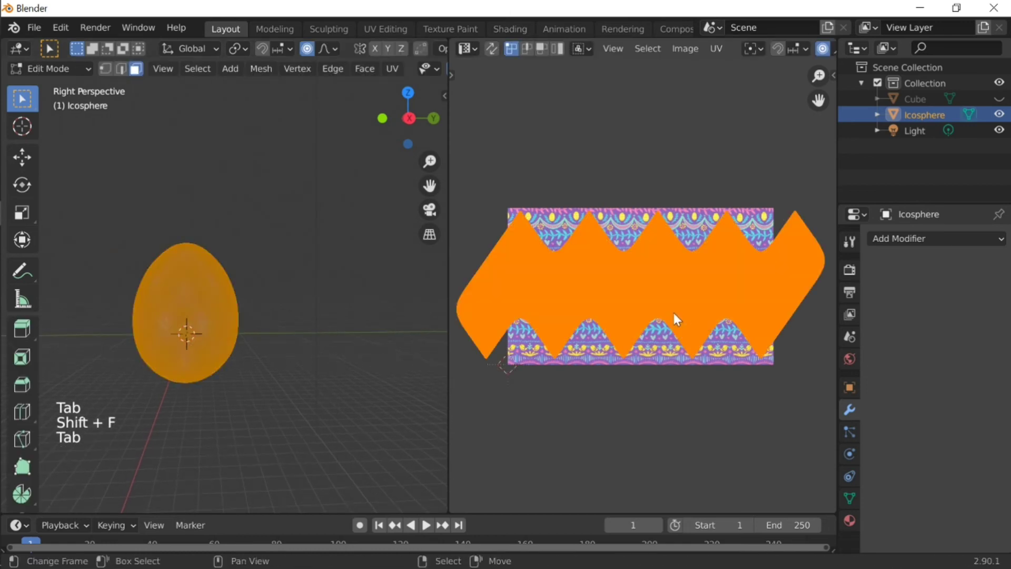
{"action": "key", "text": "s"}
{"action": "key", "text": "y"}
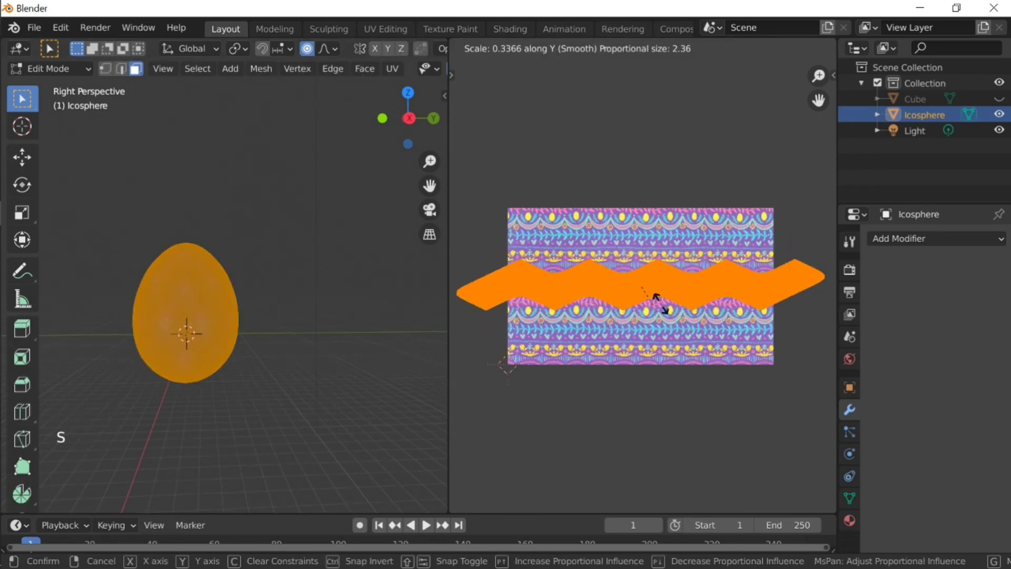
{"action": "left_click", "coordinate": [693, 304]}
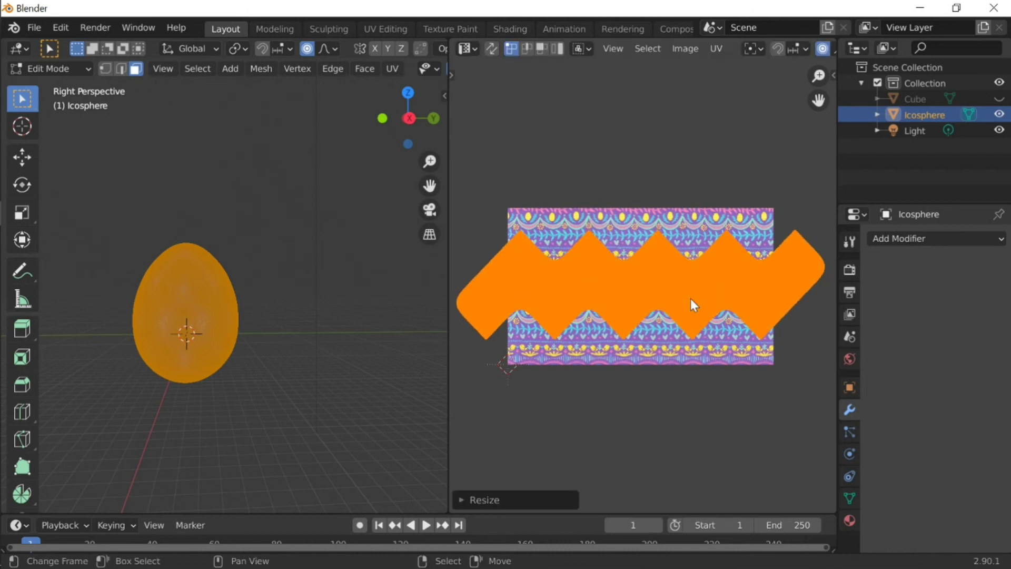
{"action": "key", "text": "s"}
{"action": "key", "text": "y"}
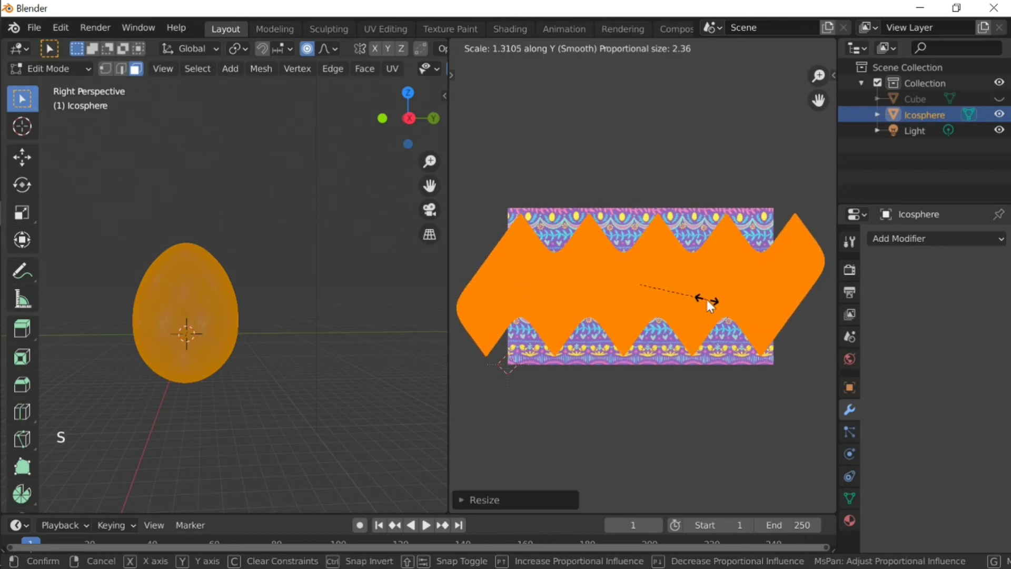
{"action": "left_click", "coordinate": [706, 301]}
{"action": "key", "text": "Tab"}
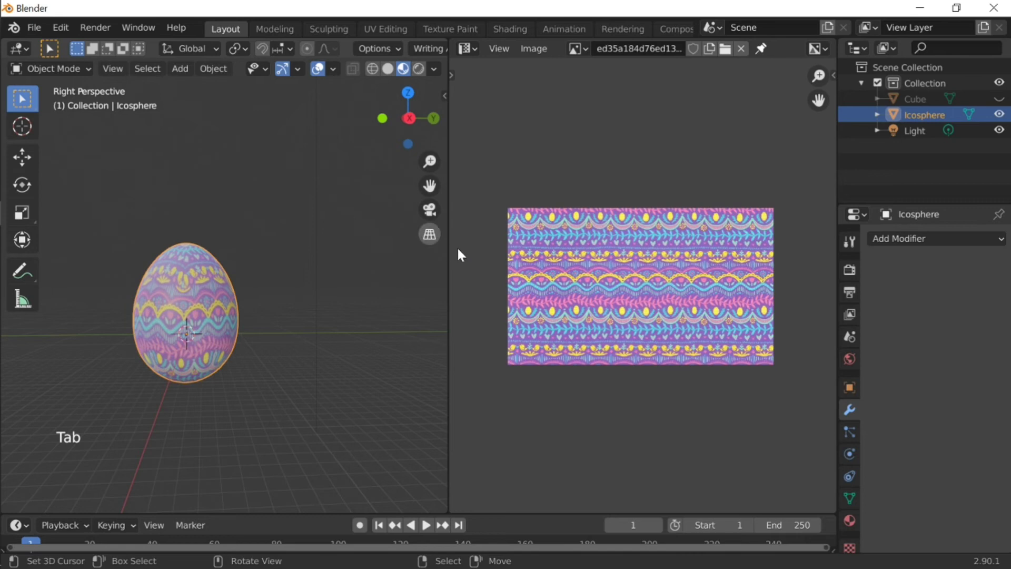
Step: Stretch the UV island vertically once more and preview the egg from a new angle
{"action": "key", "text": "Tab"}
{"action": "key", "text": "s"}
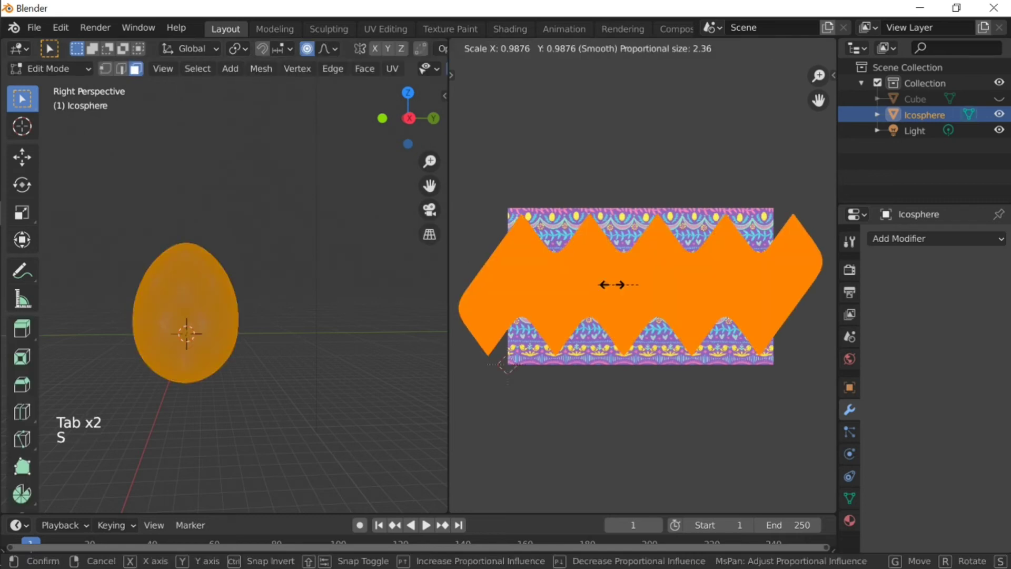
{"action": "right_click", "coordinate": [653, 284]}
{"action": "key", "text": "s"}
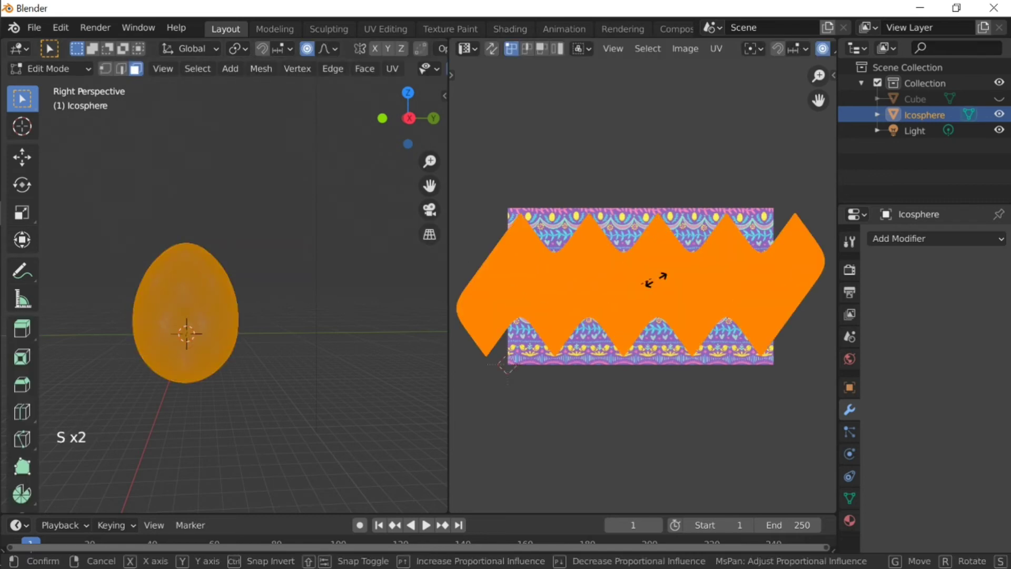
{"action": "key", "text": "y"}
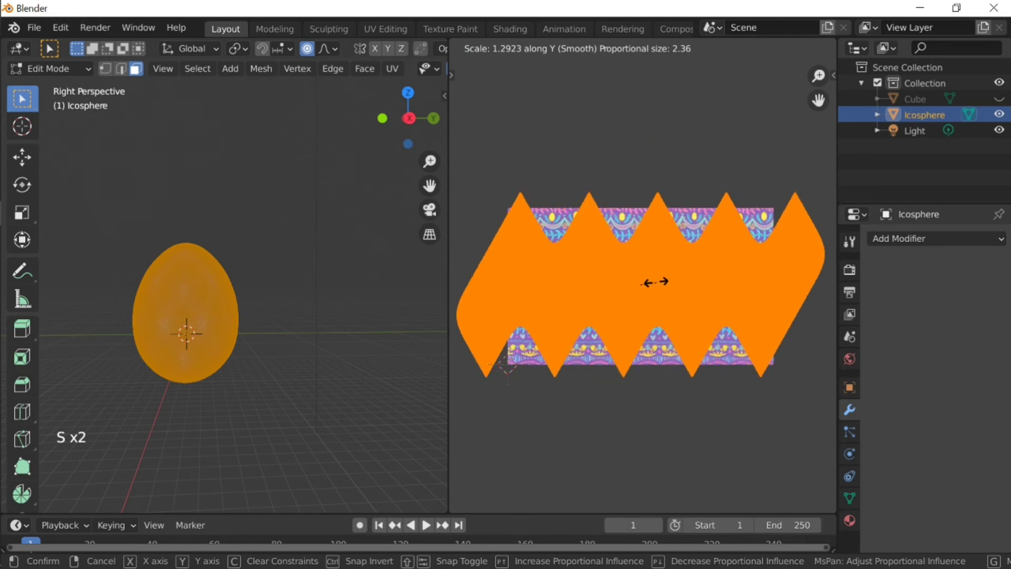
{"action": "left_click", "coordinate": [656, 283]}
{"action": "key", "text": "Tab"}
{"action": "key", "text": "shift+f"}
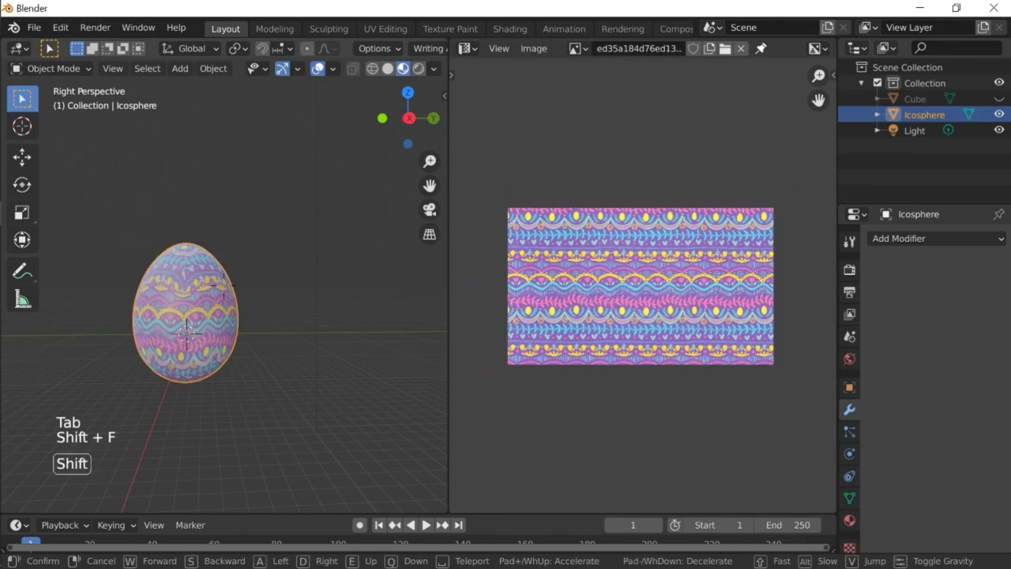
{"action": "left_click", "coordinate": [638, 361]}
Step: Enlarge the UV island a final time, reframe the egg, and start joining the editor areas
{"action": "key", "text": "Tab"}
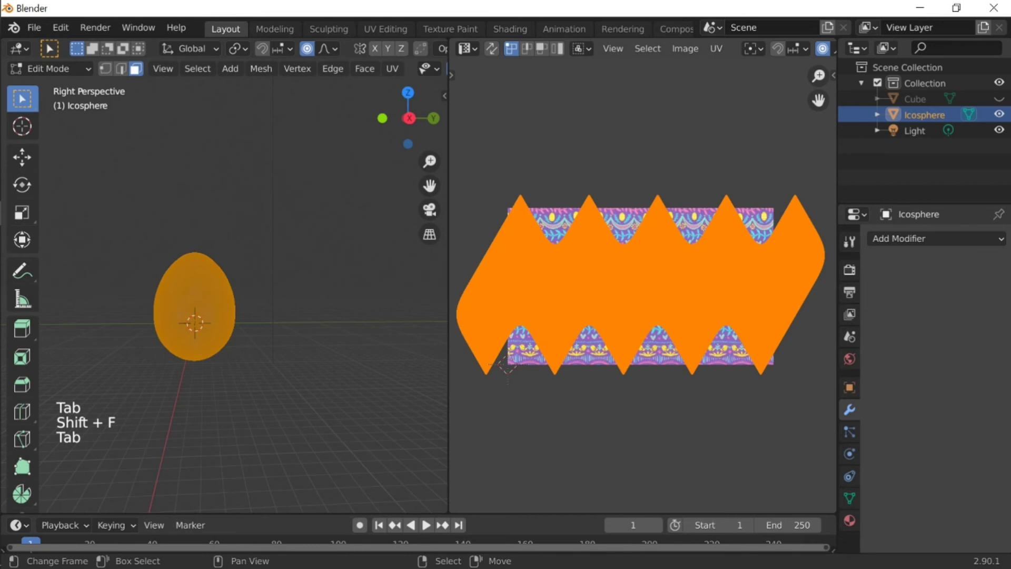
{"action": "key", "text": "s"}
{"action": "left_click", "coordinate": [694, 365]}
{"action": "key", "text": "Tab"}
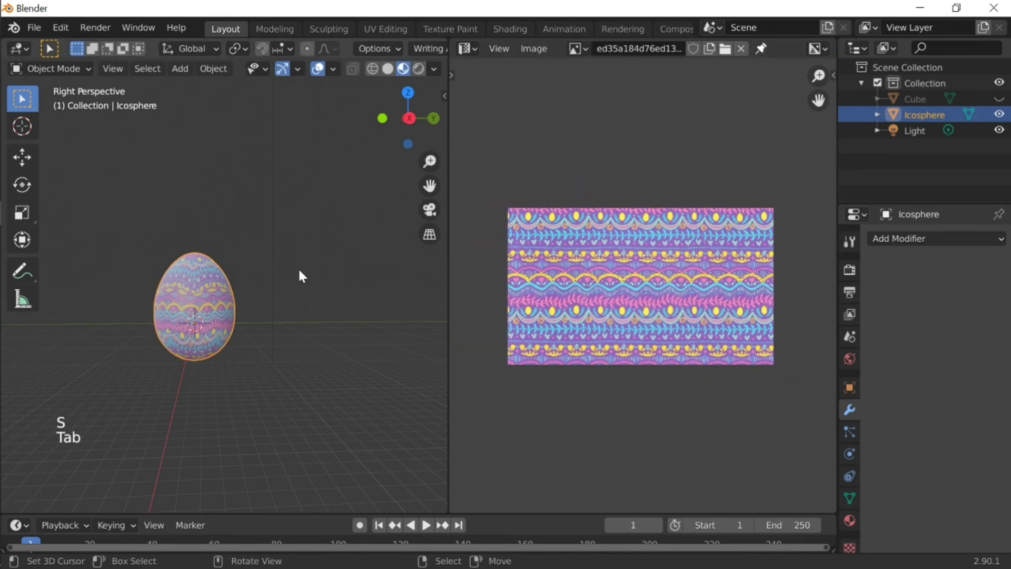
{"action": "right_click", "coordinate": [299, 271]}
{"action": "key", "text": "shift+f"}
{"action": "key", "text": "shift+f"}
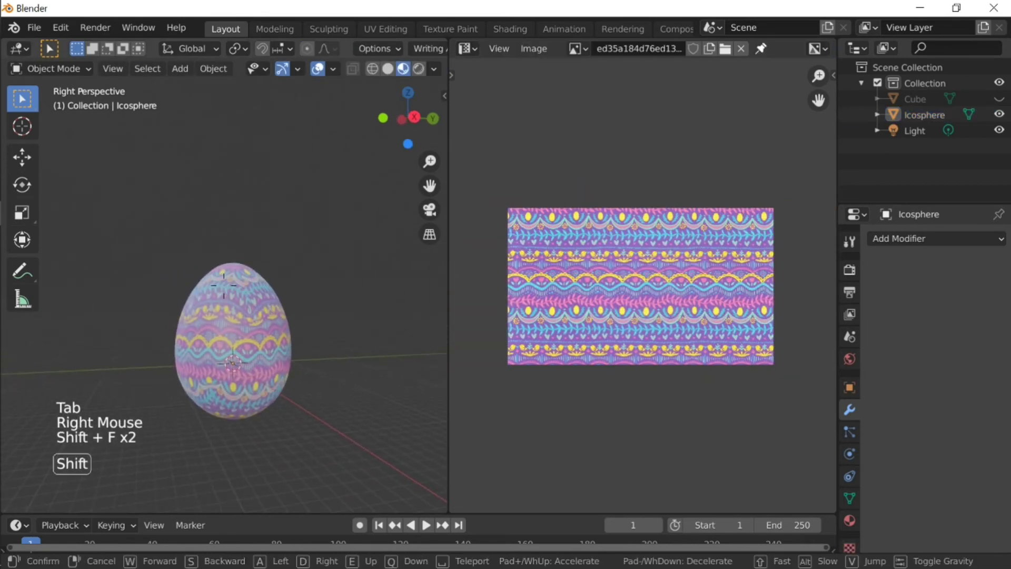
{"action": "key", "text": "shift+f"}
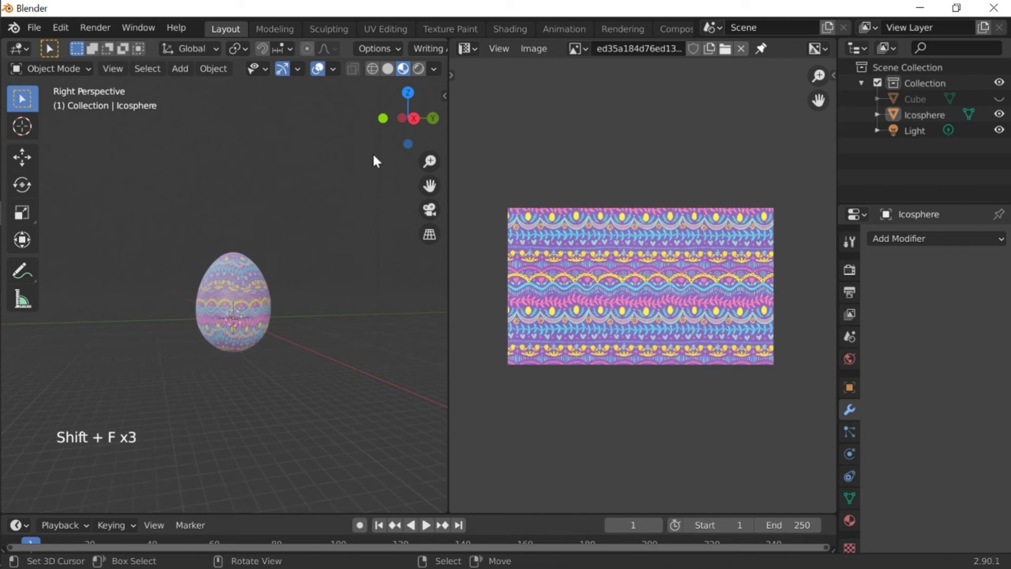
{"action": "key", "text": "shift+f"}
{"action": "right_click", "coordinate": [447, 260]}
{"action": "left_click", "coordinate": [428, 298]}
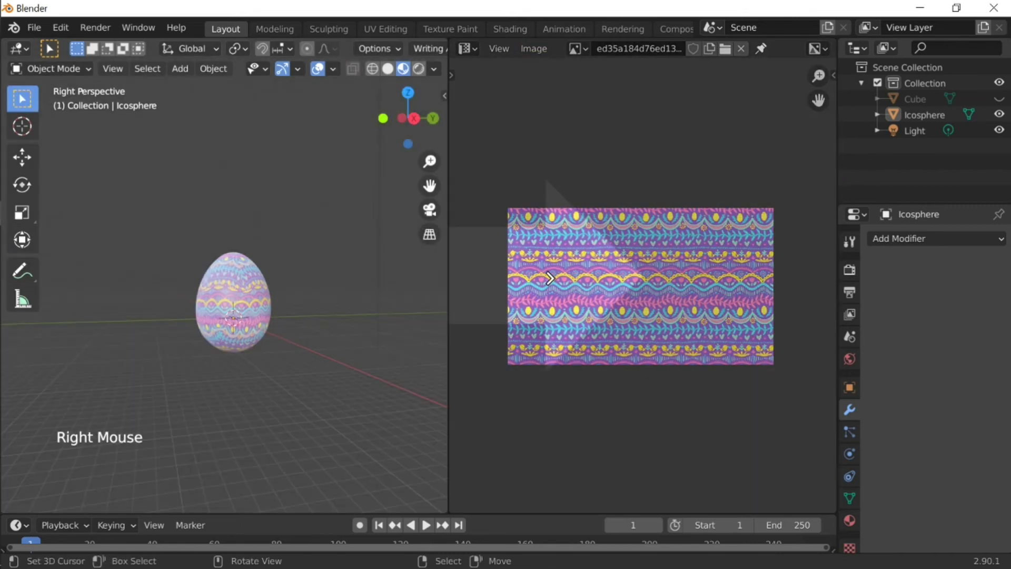
Step: Merge the image editor into the 3D view and reframe the egg farther away
{"action": "left_click", "coordinate": [550, 284]}
{"action": "middle_click", "coordinate": [467, 292]}
{"action": "key", "text": "shift+f"}
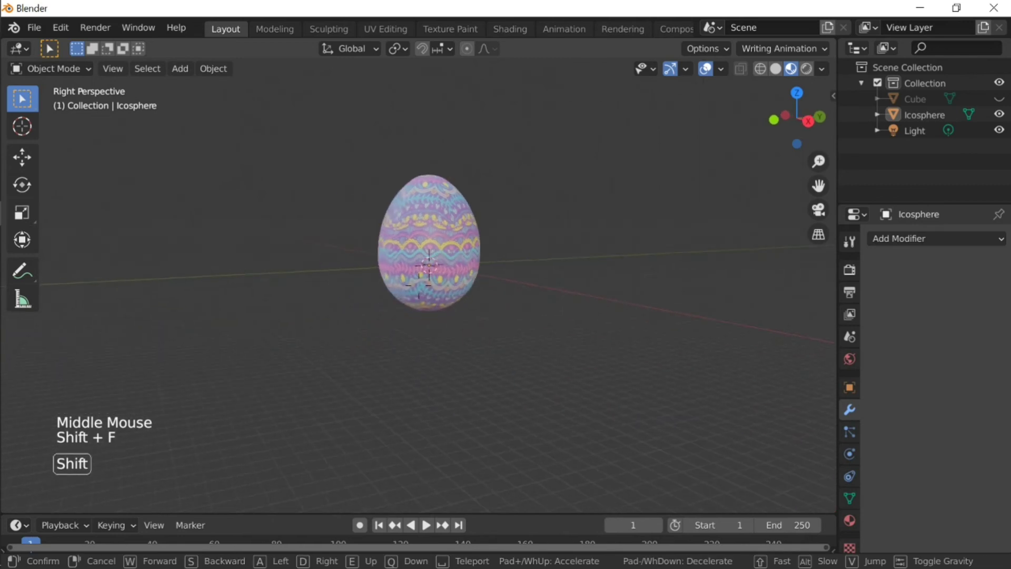
{"action": "left_click", "coordinate": [743, 120]}
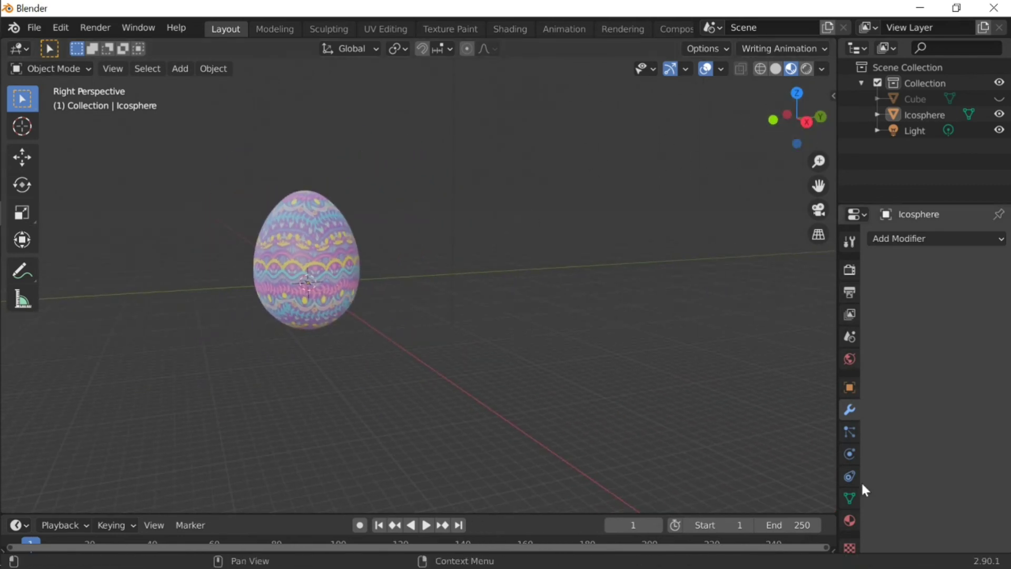
Step: Lower the egg material's roughness to 0.375 and preview it in Rendered shading
{"action": "left_click", "coordinate": [850, 522]}
{"action": "scroll", "coordinate": [896, 454], "scroll_direction": "down", "scroll_amount": 9}
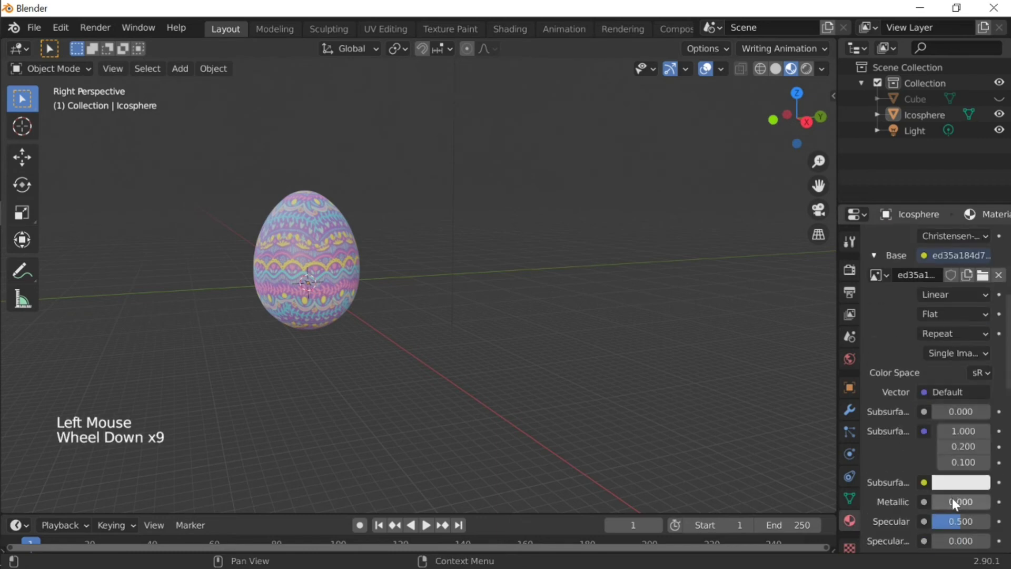
{"action": "scroll", "coordinate": [949, 531], "scroll_direction": "down", "scroll_amount": 3}
{"action": "mouse_move", "coordinate": [947, 495]}
{"action": "left_mouse_down"}
{"action": "mouse_move", "coordinate": [934, 496]}
{"action": "mouse_move", "coordinate": [947, 496]}
{"action": "left_mouse_up"}
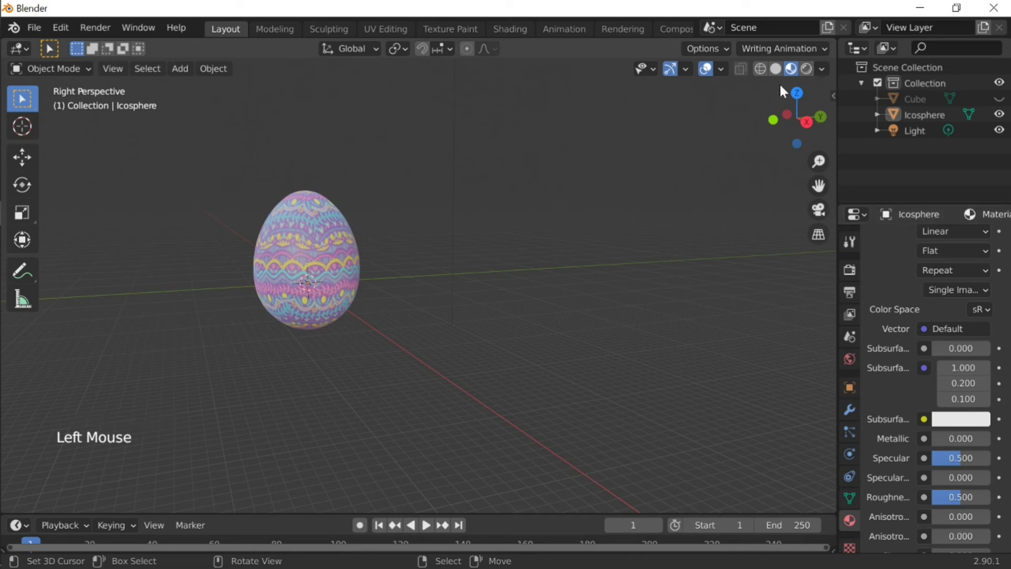
{"action": "left_click_drag", "start_coordinate": [959, 495], "coordinate": [957, 496]}
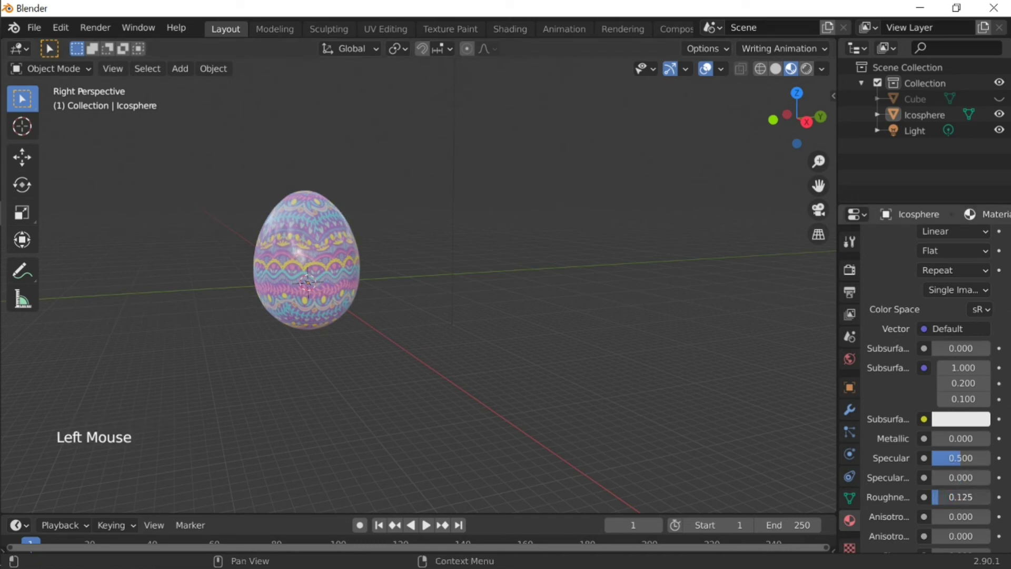
{"action": "left_click", "coordinate": [807, 68]}
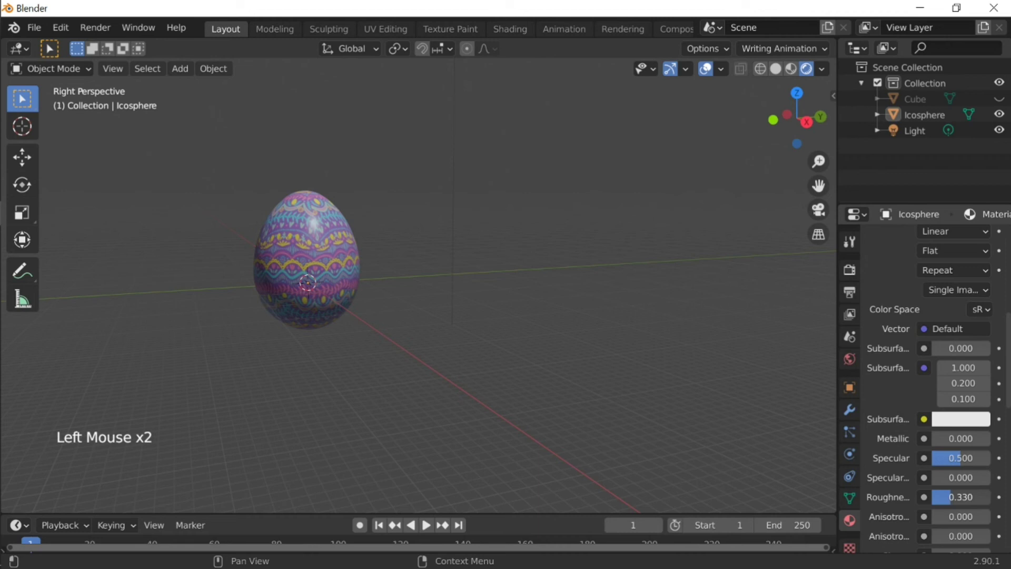
{"action": "left_click_drag", "start_coordinate": [959, 497], "coordinate": [966, 496]}
{"action": "key", "text": "shift+f"}
{"action": "left_click", "coordinate": [522, 262]}
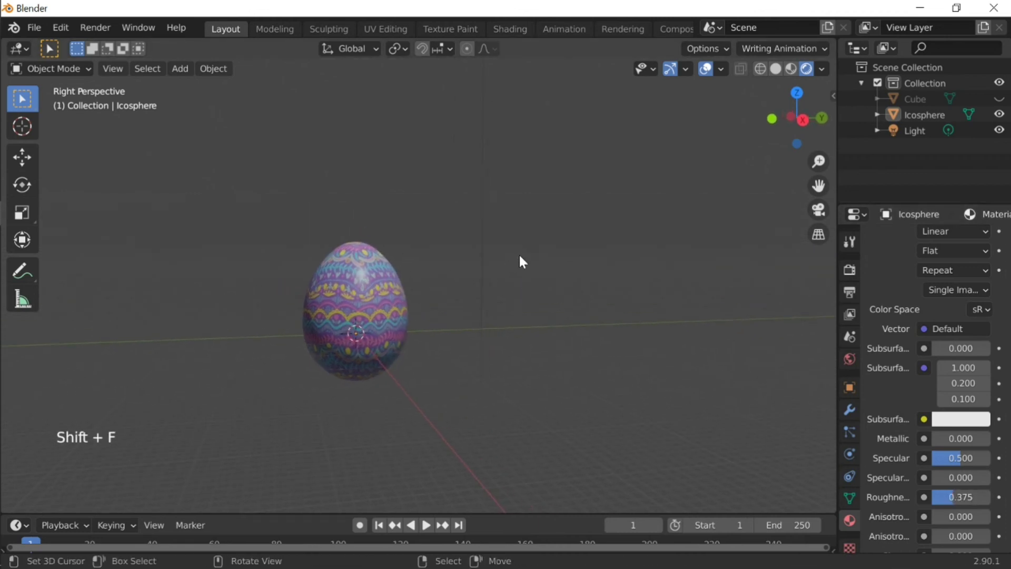
Step: Select the light object and shift the view so the egg sits lower
{"action": "right_click", "coordinate": [520, 332]}
{"action": "key", "text": "r"}
{"action": "left_click", "coordinate": [517, 139]}
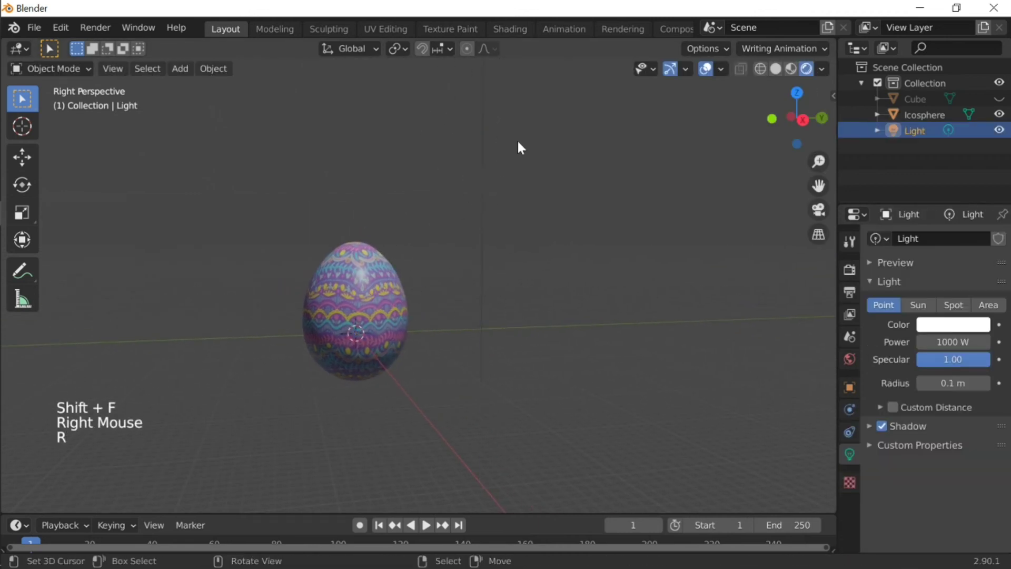
{"action": "right_click", "coordinate": [487, 100]}
{"action": "right_click", "coordinate": [483, 105]}
{"action": "right_click", "coordinate": [482, 104]}
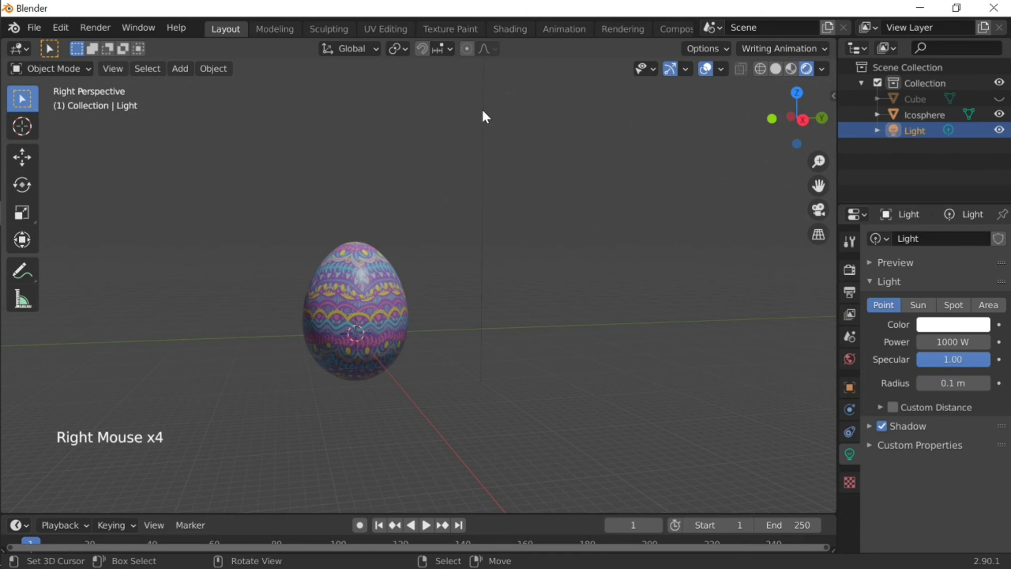
{"action": "key", "text": "shift+f"}
{"action": "left_click", "coordinate": [575, 263]}
Step: Turn the light into a Sun lamp at strength 2.480 and re-aim it
{"action": "key", "text": "r"}
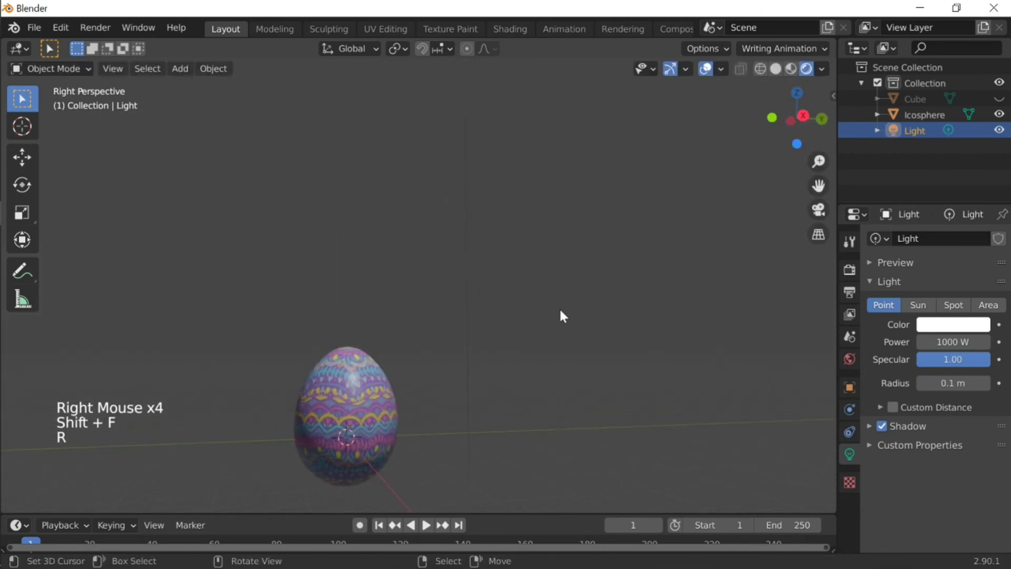
{"action": "key", "text": "r"}
{"action": "left_click", "coordinate": [917, 283]}
{"action": "left_click", "coordinate": [919, 306]}
{"action": "key", "text": "r"}
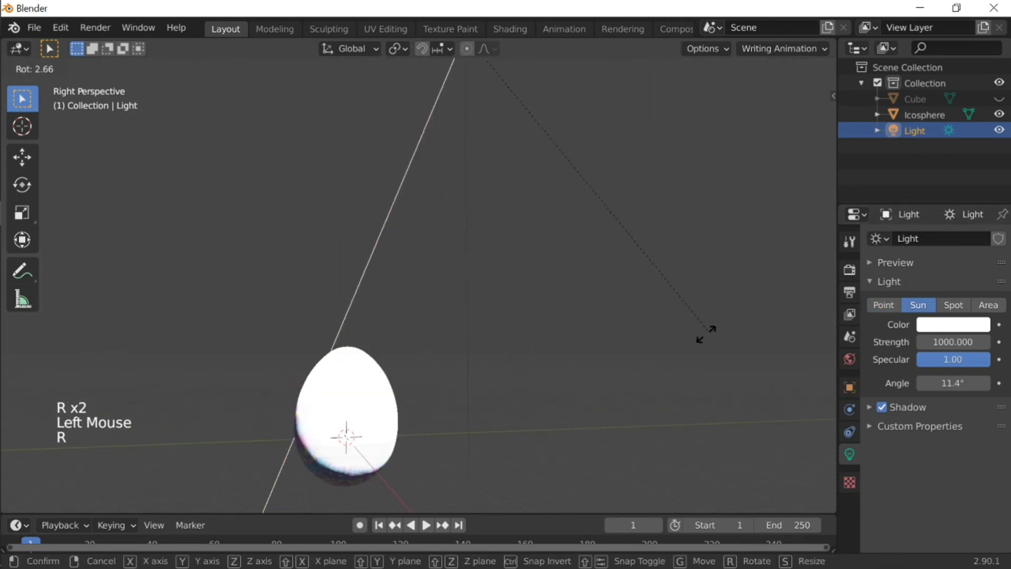
{"action": "left_click", "coordinate": [822, 350]}
{"action": "left_click", "coordinate": [954, 343]}
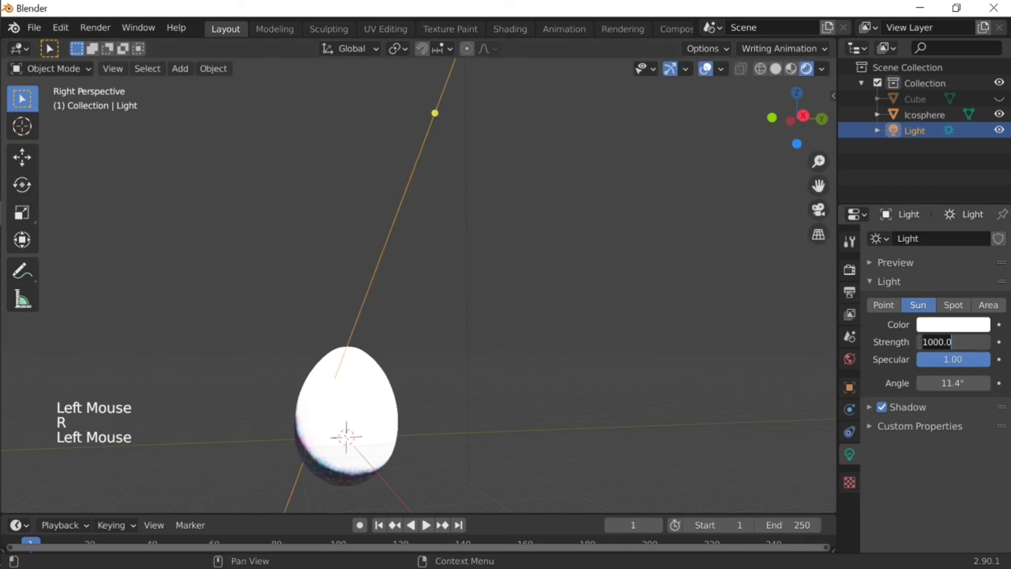
{"action": "left_click", "coordinate": [693, 337]}
{"action": "left_click_drag", "start_coordinate": [953, 342], "coordinate": [1001, 342]}
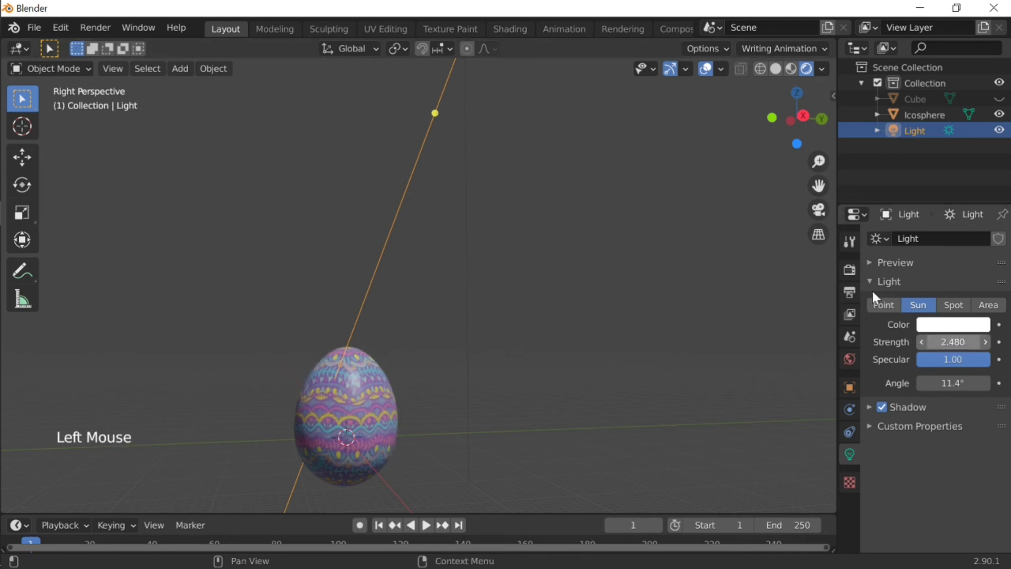
Step: Rotate the sun, lower it along Z, and tilt it around the X axis
{"action": "key", "text": "r"}
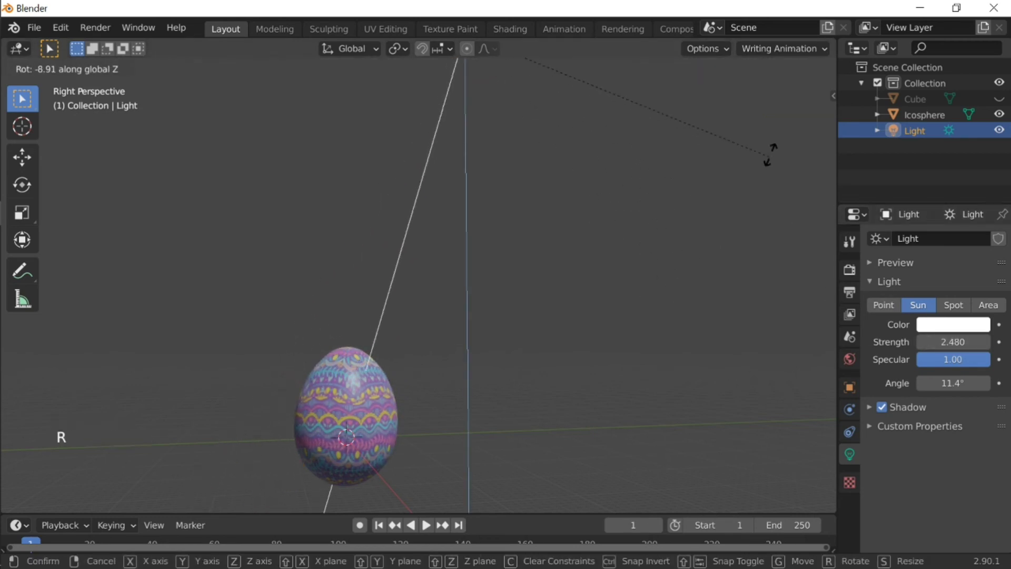
{"action": "left_click", "coordinate": [677, 221]}
{"action": "key", "text": "g"}
{"action": "key", "text": "z"}
{"action": "left_click", "coordinate": [643, 421]}
{"action": "key", "text": "r"}
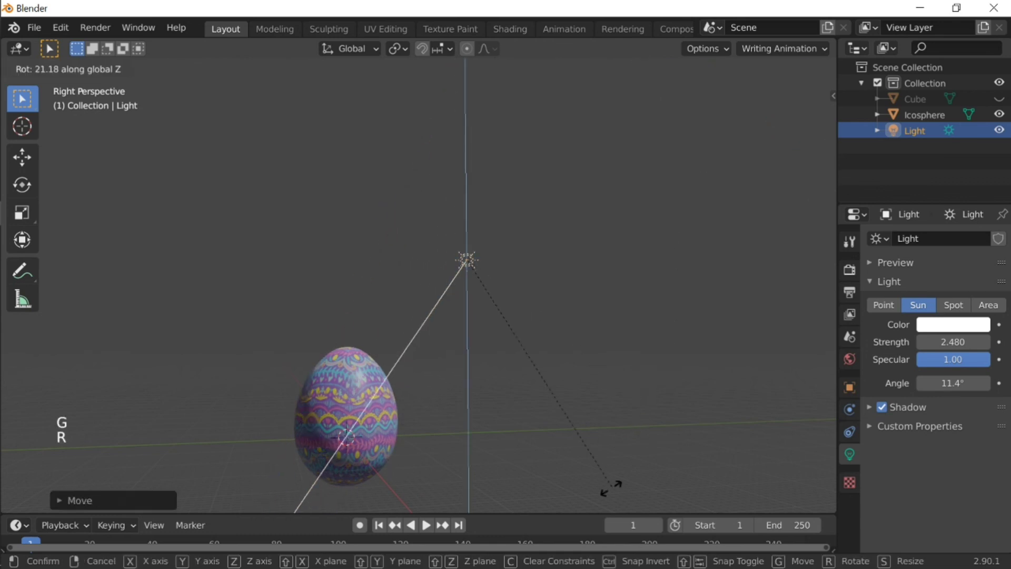
{"action": "key", "text": "r"}
{"action": "key", "text": "x"}
{"action": "left_click", "coordinate": [575, 7]}
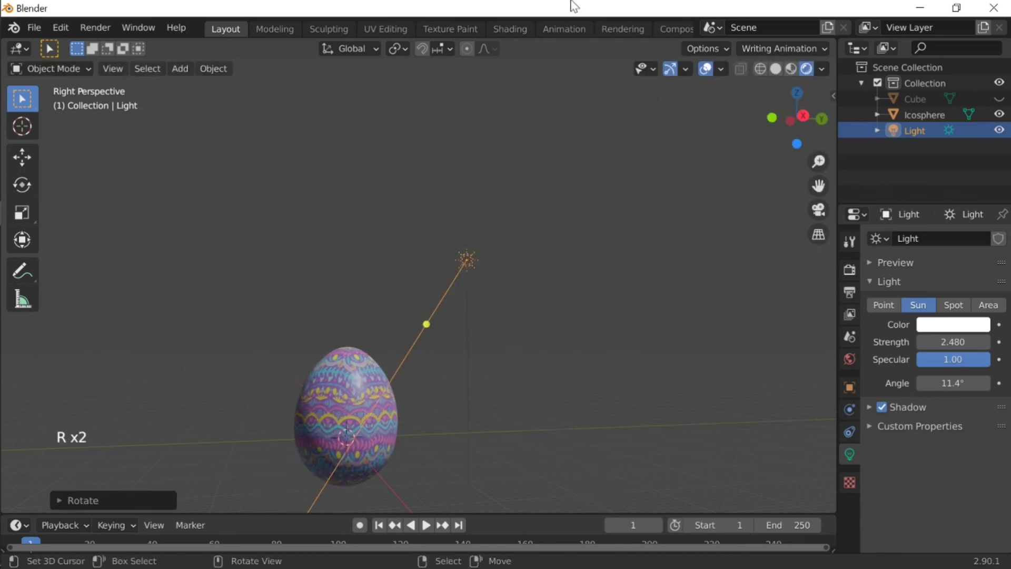
Step: Rotate the sun around the vertical axis, deselect it, and reframe the view
{"action": "middle_click", "coordinate": [625, 253]}
{"action": "key", "text": "r"}
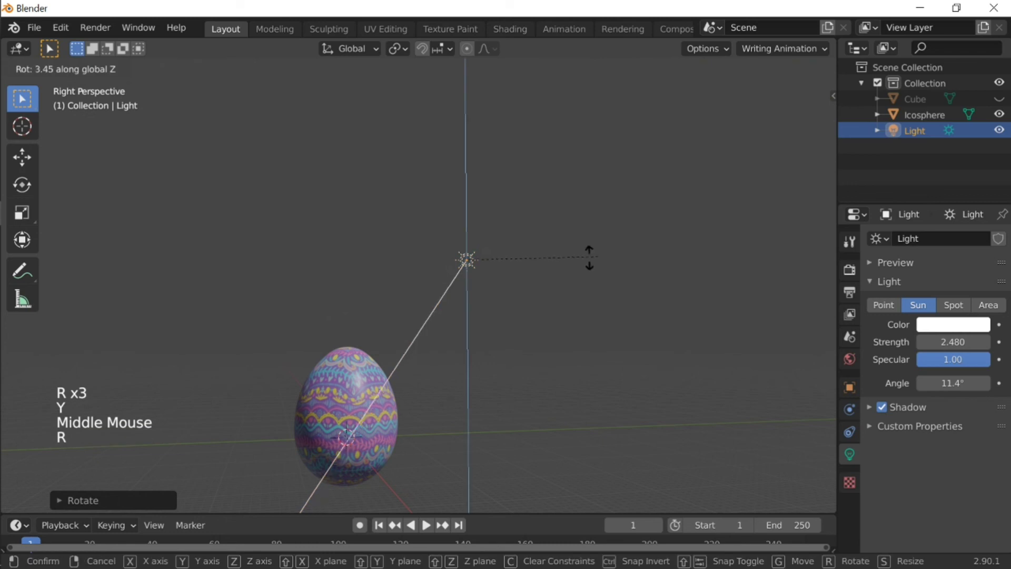
{"action": "left_click", "coordinate": [600, 169]}
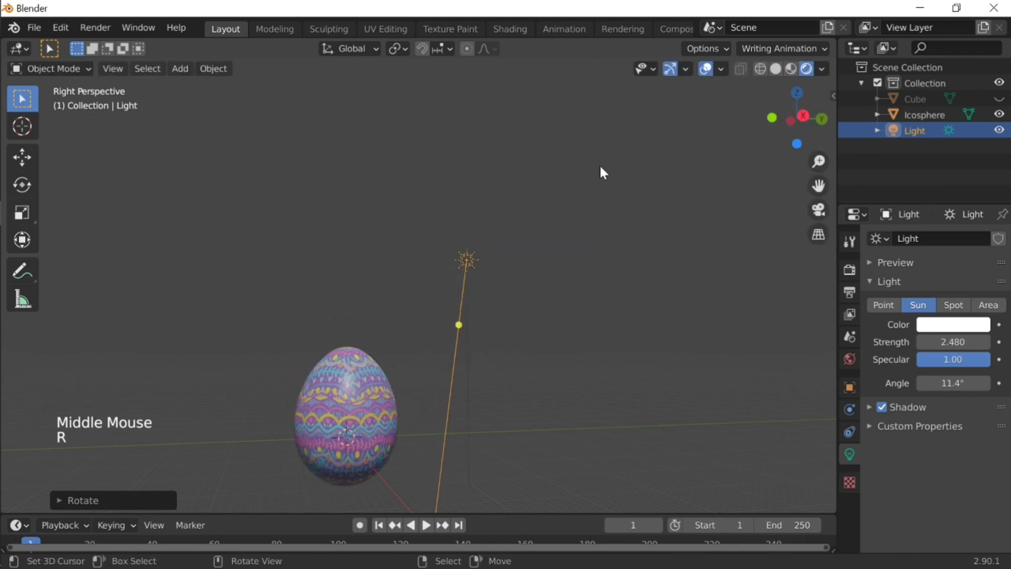
{"action": "right_click", "coordinate": [600, 169]}
{"action": "key", "text": "shift+f"}
{"action": "left_click", "coordinate": [419, 285]}
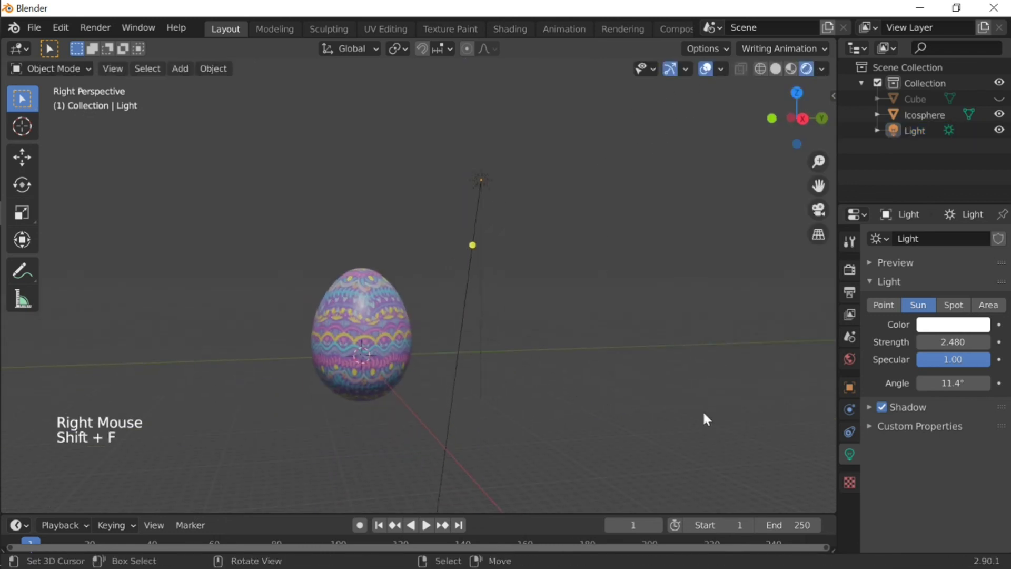
Step: Enable Contact Shadows in the sun lamp's Shadow panel, then collapse the panel
{"action": "left_click", "coordinate": [929, 410]}
{"action": "left_click", "coordinate": [936, 433]}
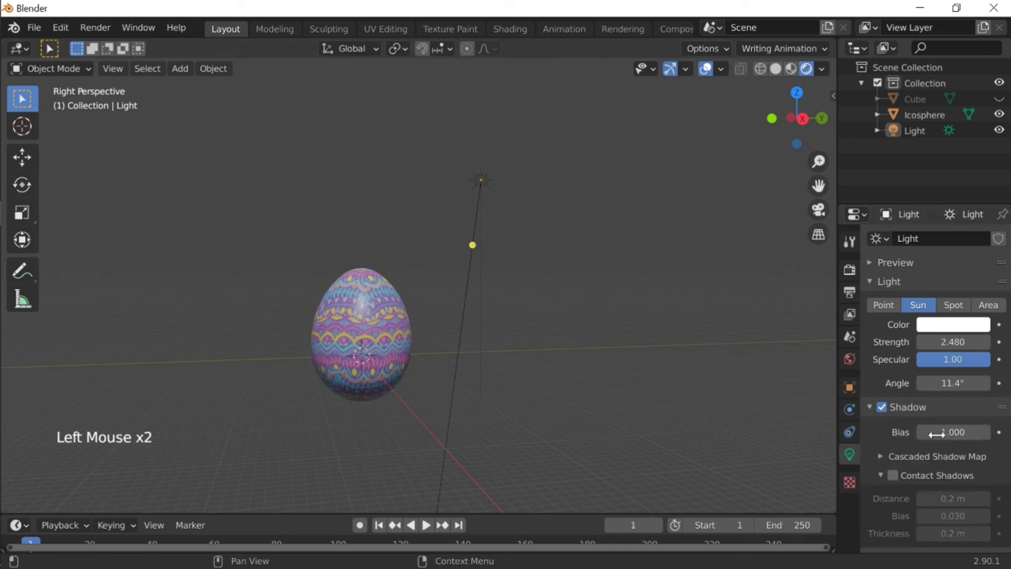
{"action": "left_click", "coordinate": [893, 475]}
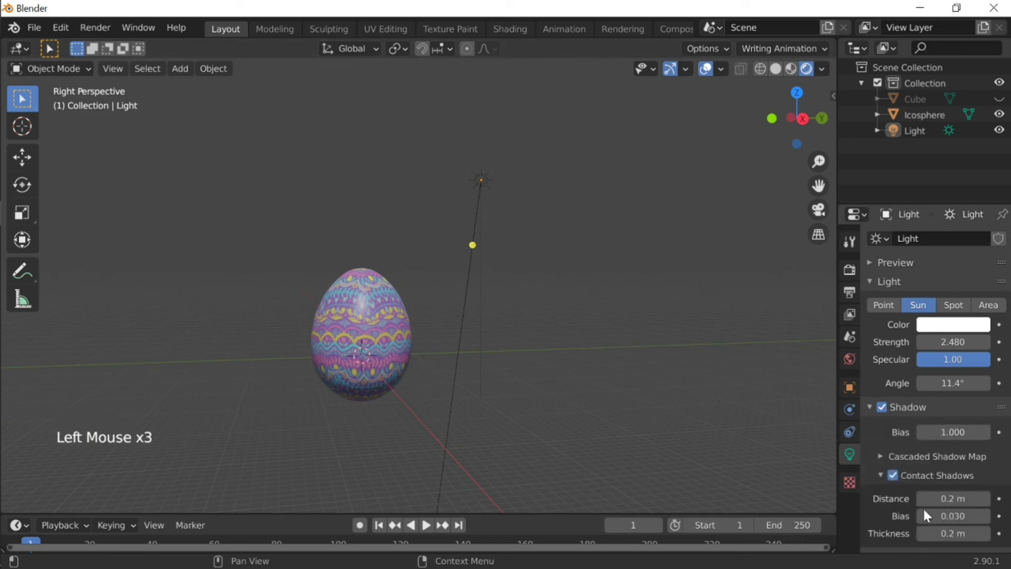
{"action": "left_click", "coordinate": [935, 499]}
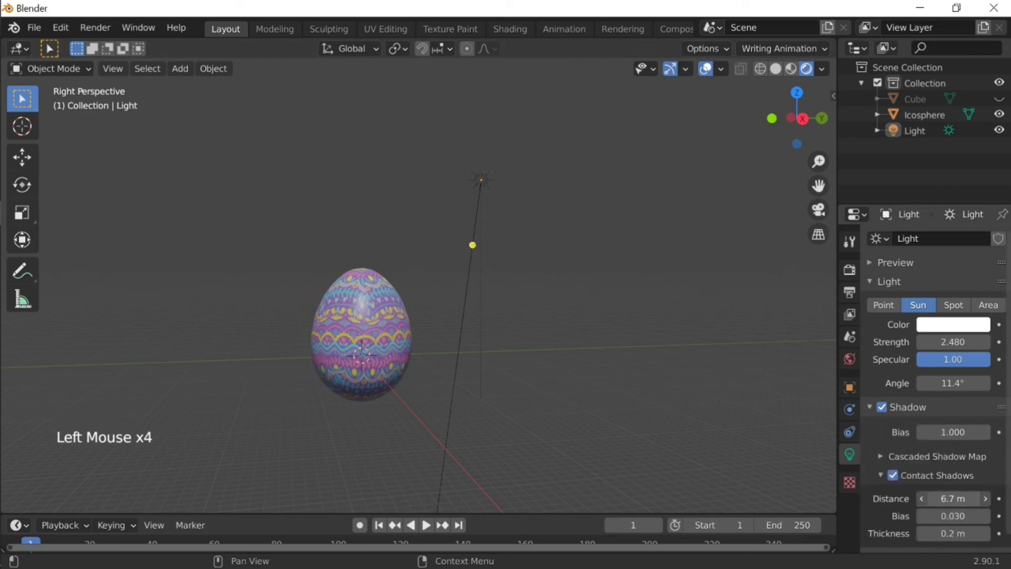
{"action": "left_click", "coordinate": [956, 533]}
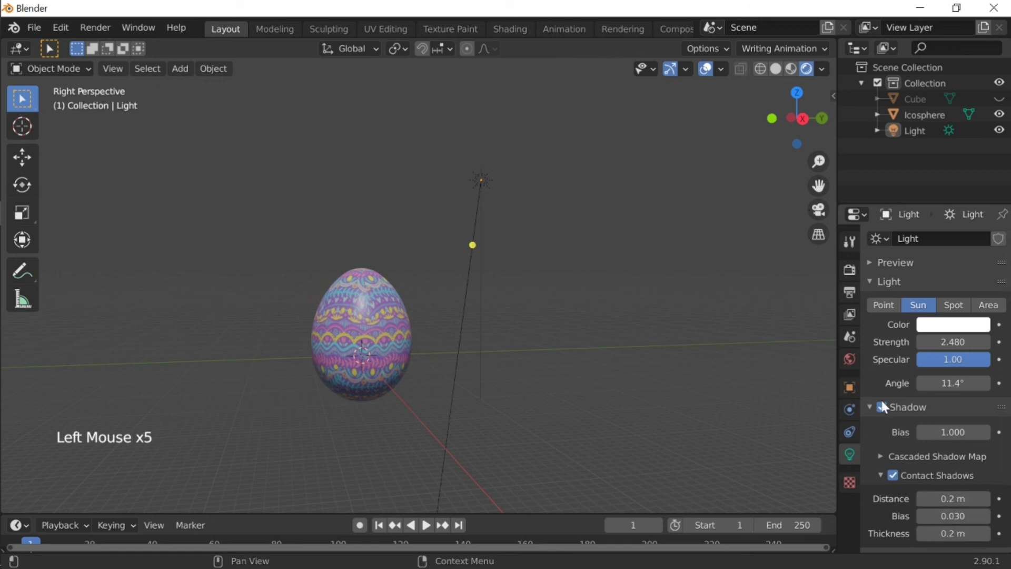
{"action": "left_click", "coordinate": [882, 407]}
{"action": "left_click", "coordinate": [909, 407]}
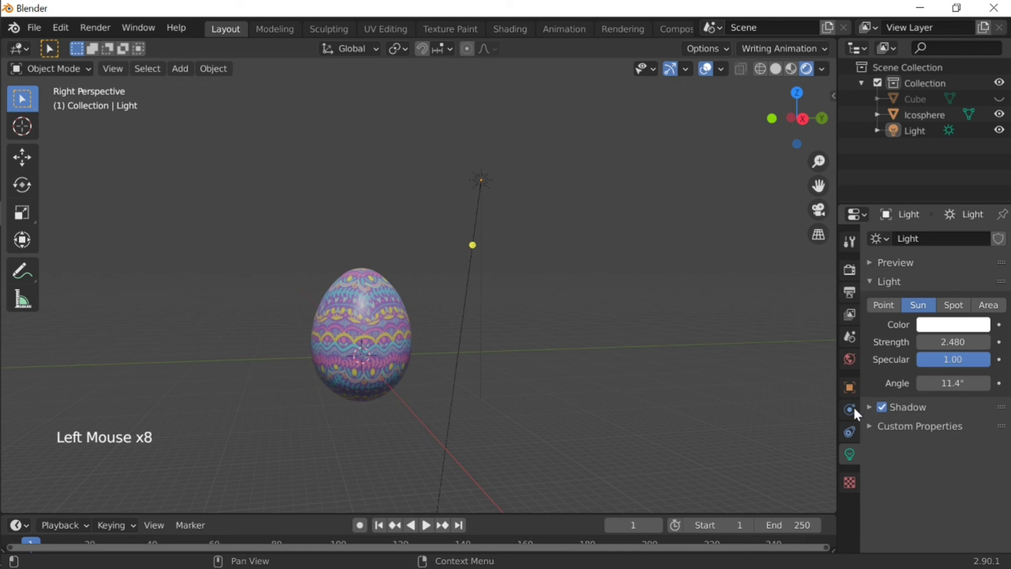
{"action": "right_click", "coordinate": [781, 413]}
Step: Walk the view around the sun-lit egg
{"action": "key", "text": "shift+f"}
{"action": "key", "text": "shift"}
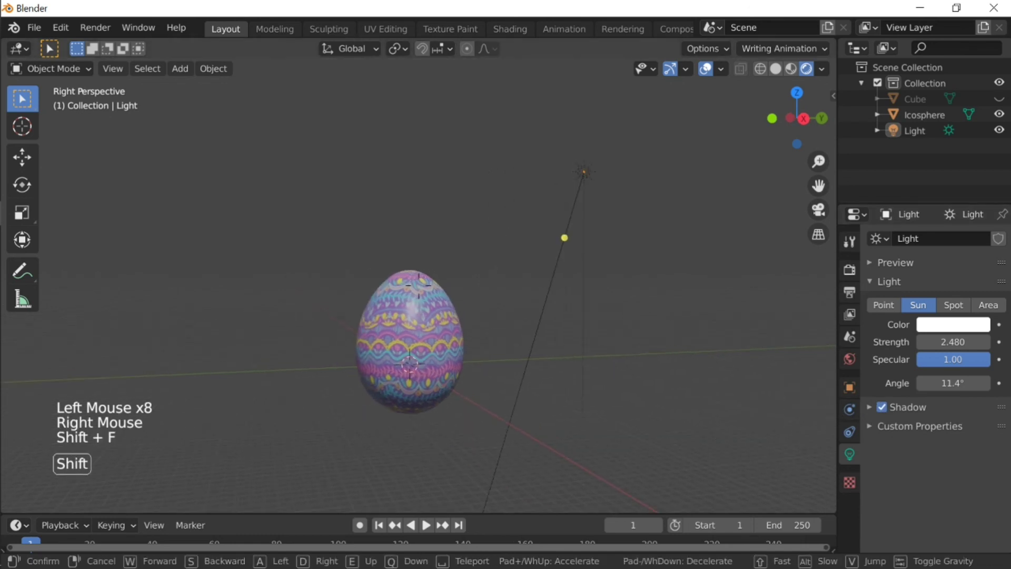
{"action": "key", "text": "Escape"}
{"action": "middle_click", "coordinate": [612, 328]}
{"action": "key", "text": "shift+f"}
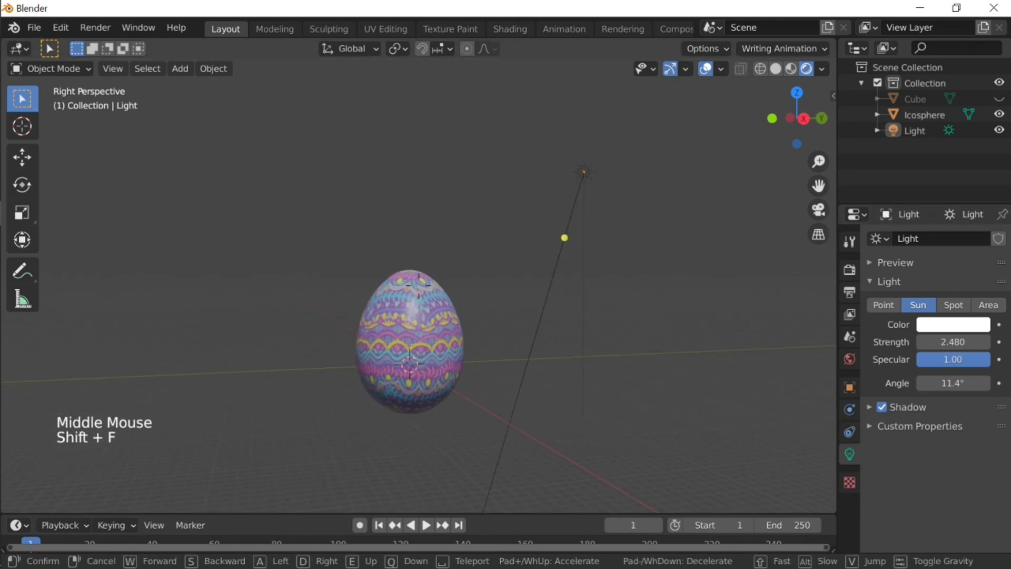
Step: Show the World properties and walk the view around the egg
{"action": "left_click", "coordinate": [849, 390]}
{"action": "left_click", "coordinate": [849, 358]}
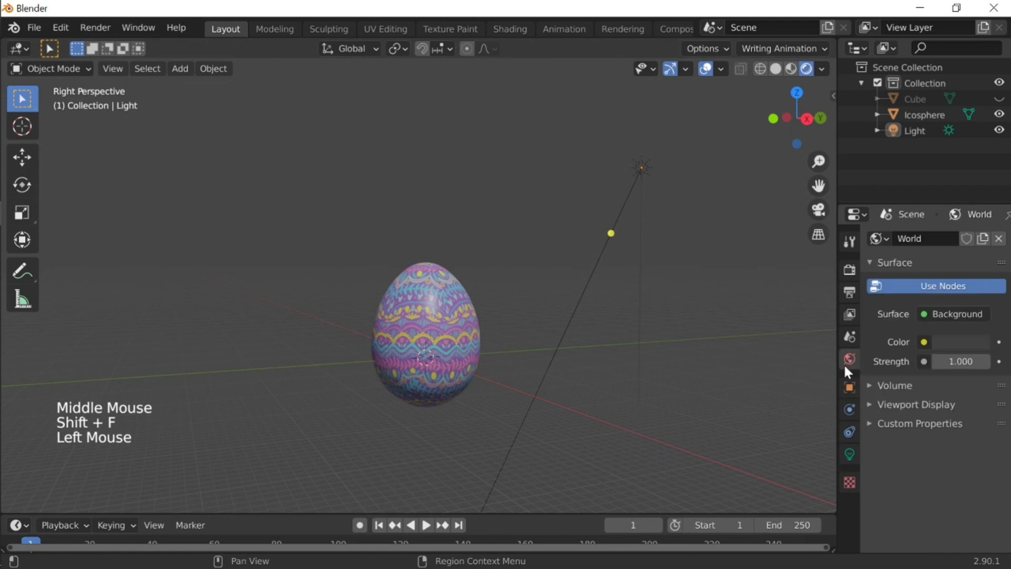
{"action": "key", "text": "shift+f"}
{"action": "key", "text": "shift"}
{"action": "left_click", "coordinate": [413, 284]}
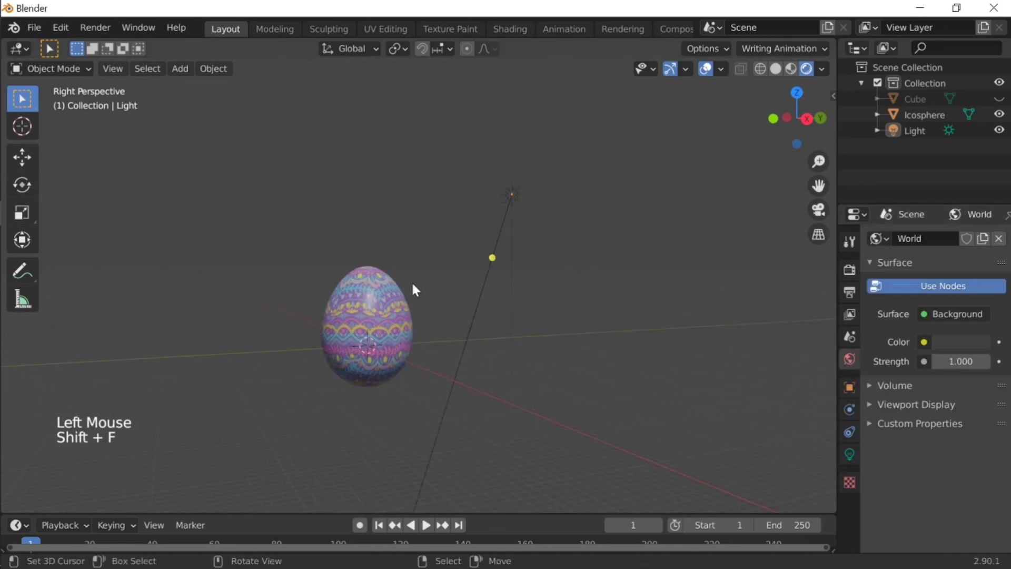
{"action": "key", "text": "shift+f"}
{"action": "left_click", "coordinate": [419, 283]}
{"action": "key", "text": "shift+f"}
{"action": "left_click", "coordinate": [418, 283]}
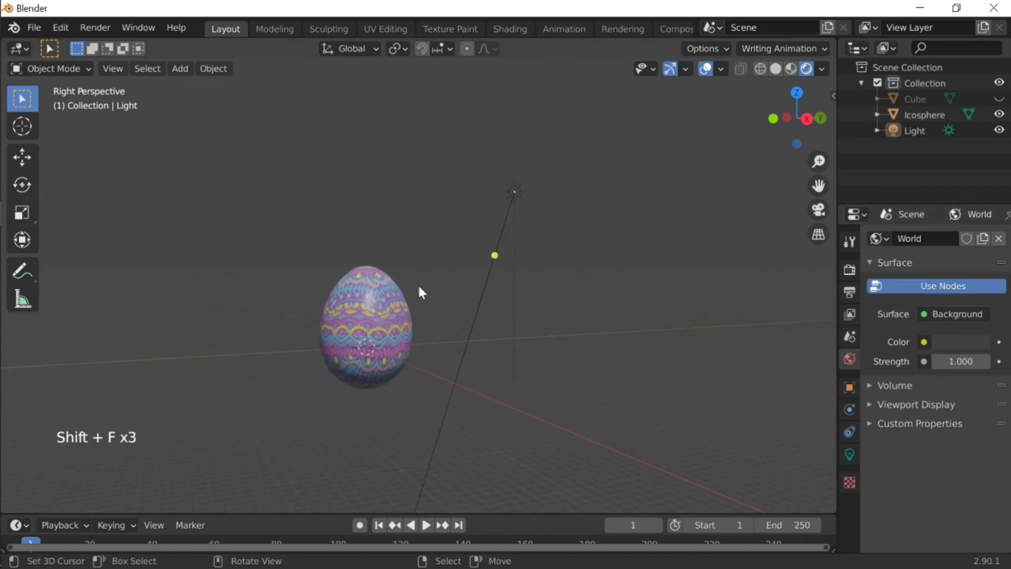
Step: Inspect the world Color node options without changing them, then walk closer to the egg
{"action": "left_click", "coordinate": [925, 342]}
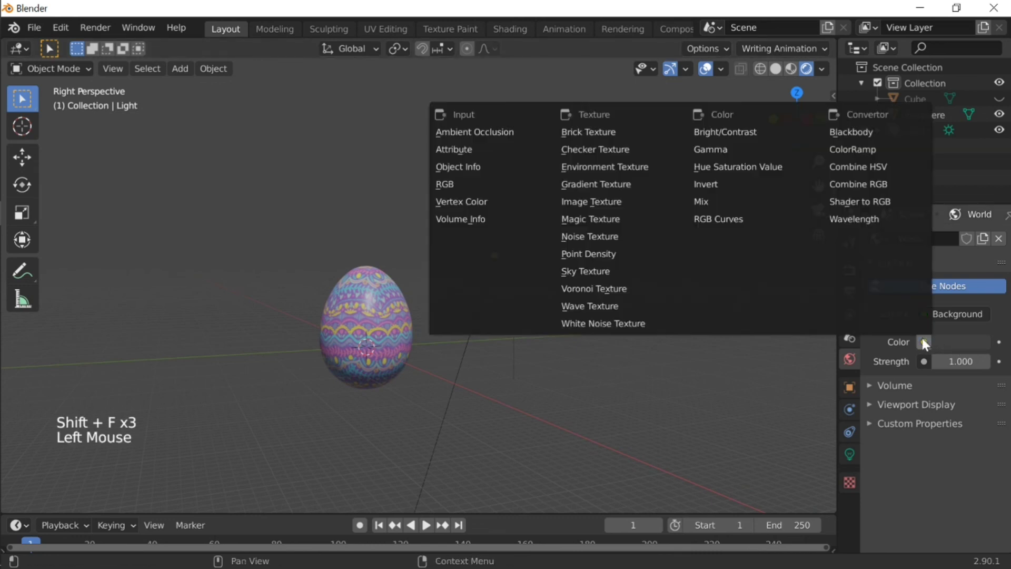
{"action": "left_click", "coordinate": [925, 342]}
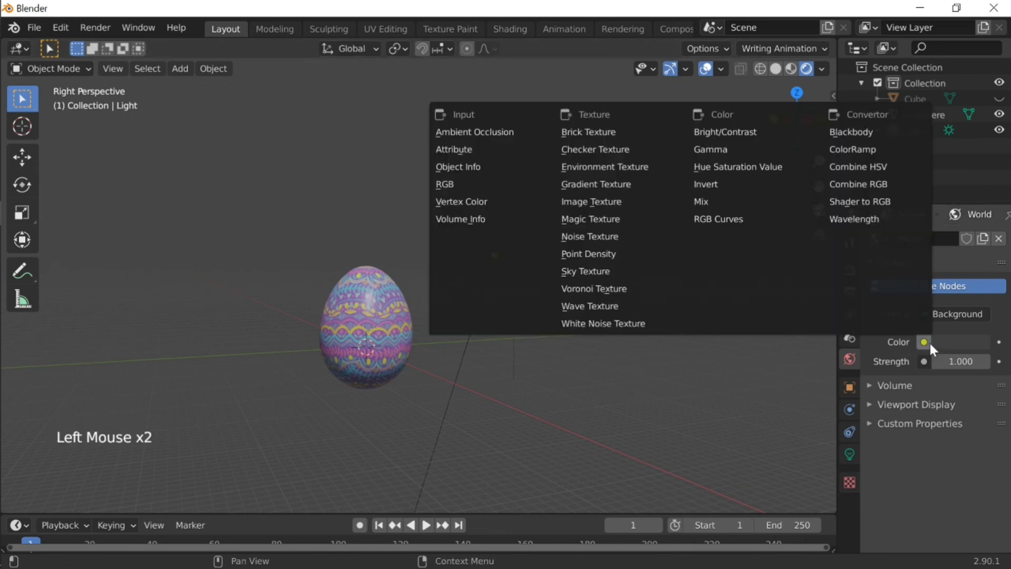
{"action": "middle_click", "coordinate": [504, 388]}
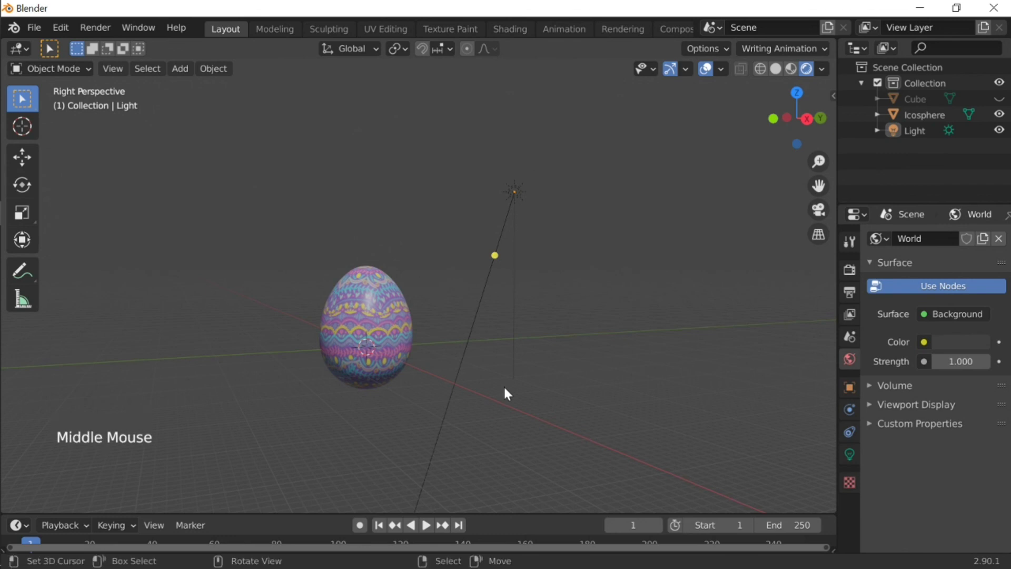
{"action": "key", "text": "shift+f"}
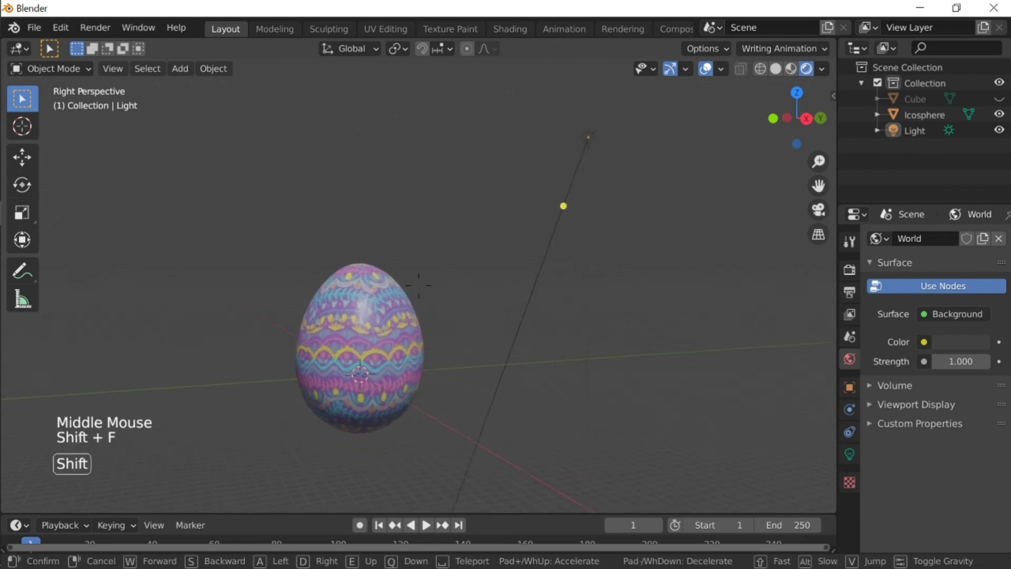
{"action": "left_click", "coordinate": [419, 285]}
{"action": "key", "text": "shift+f"}
{"action": "left_click", "coordinate": [419, 286]}
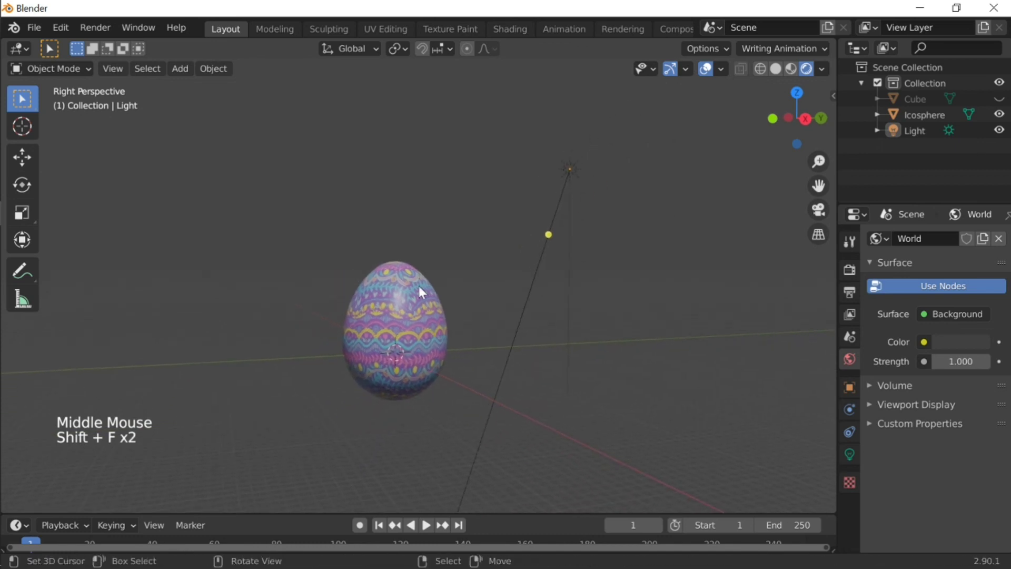